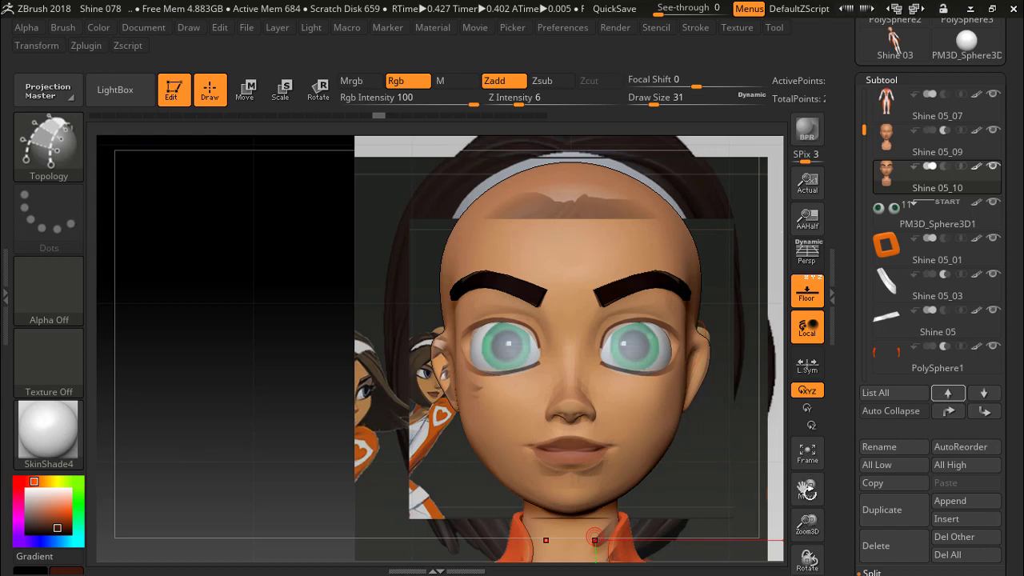
# Centre the face and zoom in until both green-irised eyes fill the viewport.
pyautogui.moveTo(806, 490); pyautogui.dragTo(799, 483)
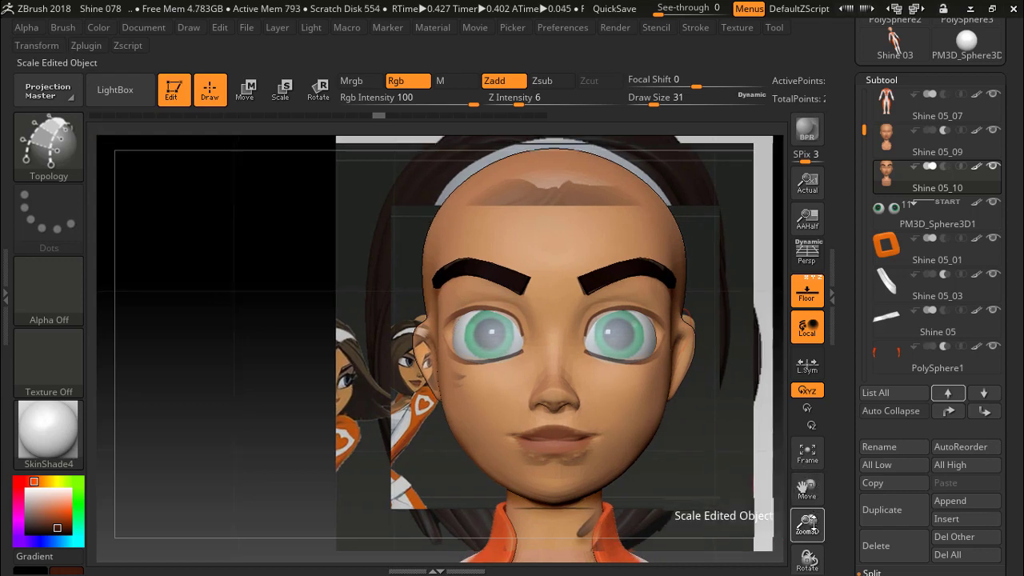
pyautogui.moveTo(807, 524); pyautogui.dragTo(807, 504)
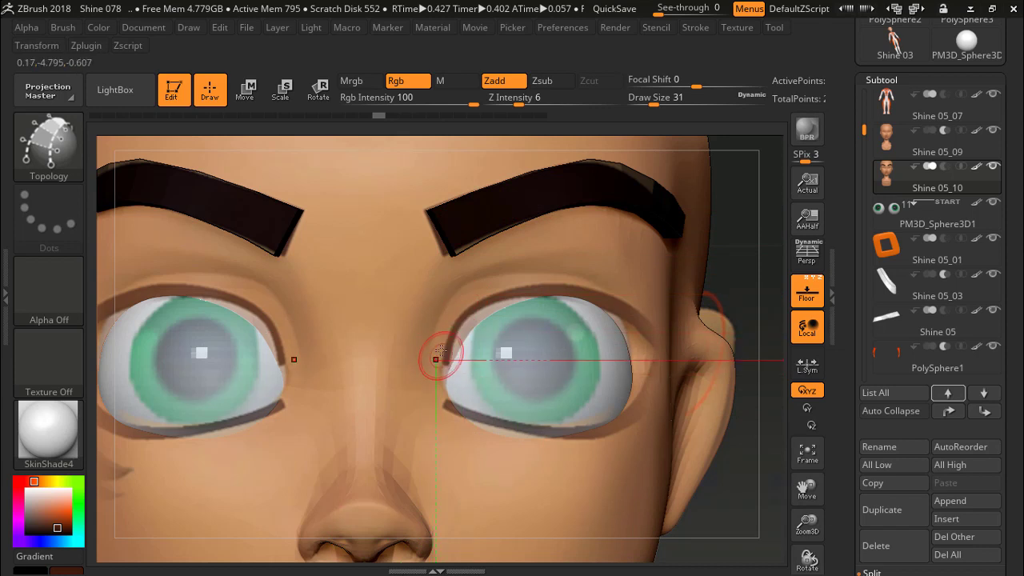
# Start the upper-lid topology curve at the inner eye corner, undoing a misplaced stroke.
pyautogui.moveTo(436, 361); pyautogui.dragTo(498, 304)
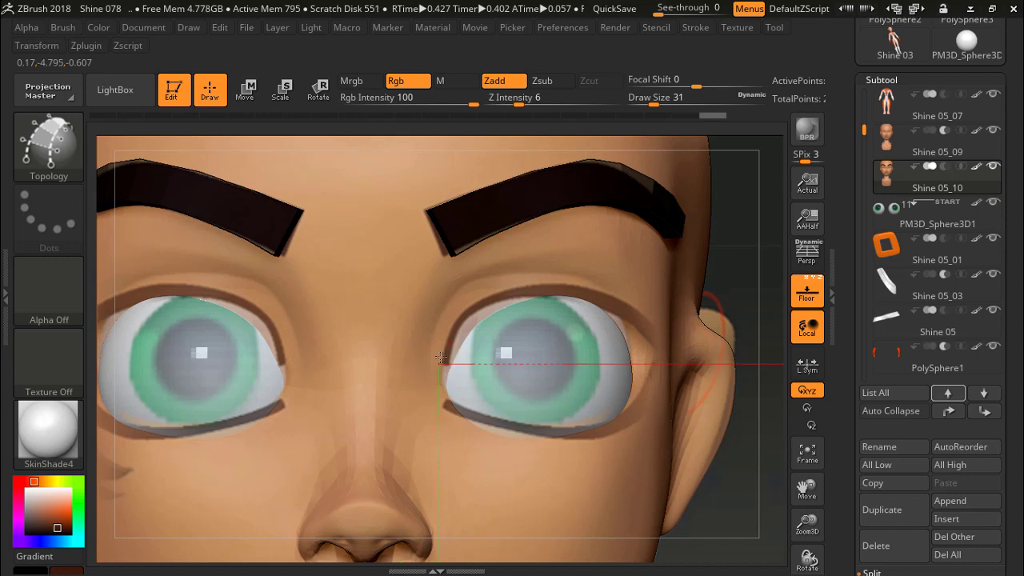
pyautogui.hotkey('ctrl', 'z')
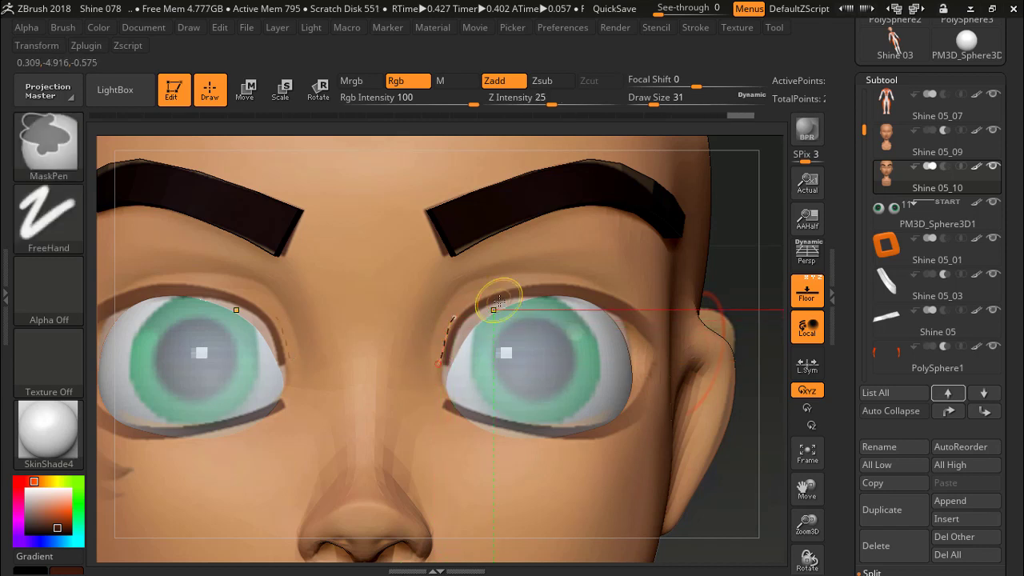
pyautogui.moveTo(439, 361)
pyautogui.mouseDown()
pyautogui.moveTo(488, 303)
pyautogui.moveTo(442, 364)
pyautogui.mouseUp()
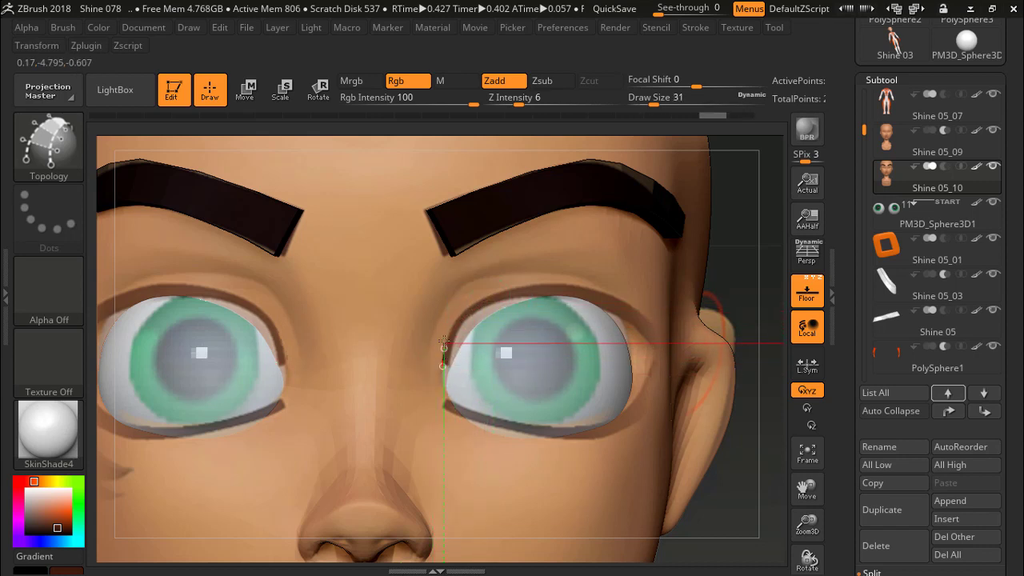
pyautogui.moveTo(445, 324); pyautogui.dragTo(480, 301)
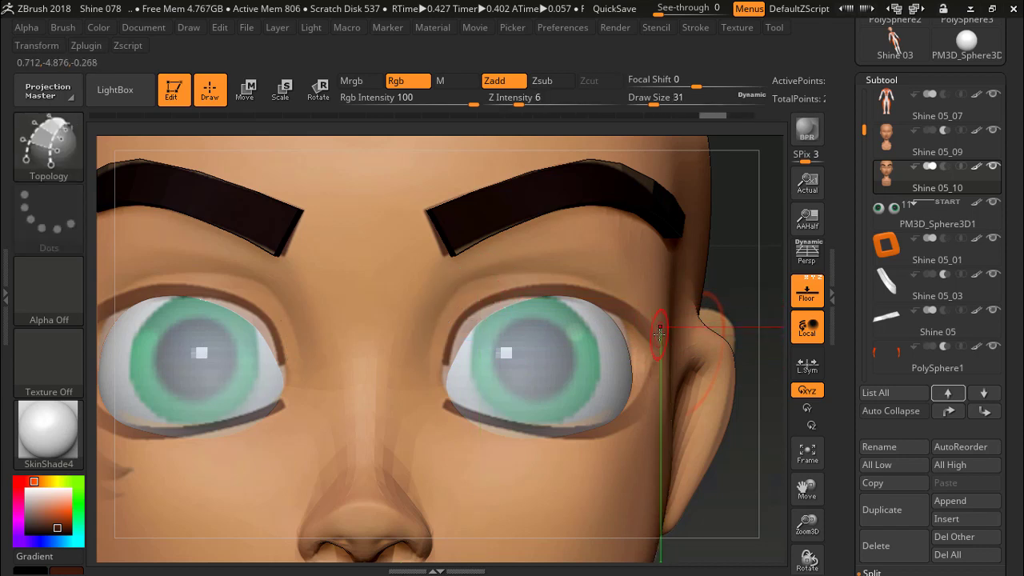
pyautogui.moveTo(660, 332); pyautogui.dragTo(636, 310)
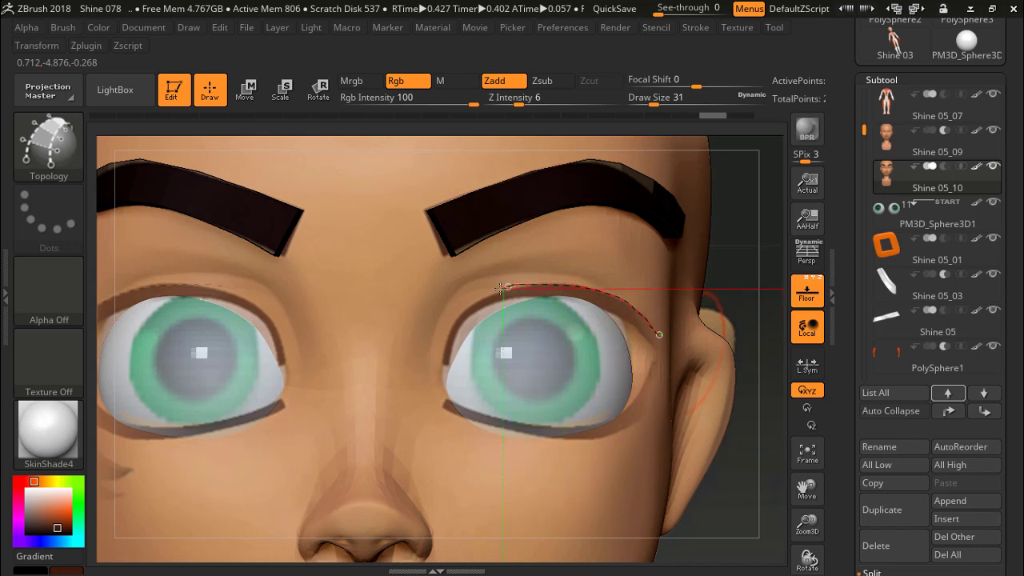
pyautogui.moveTo(475, 297); pyautogui.dragTo(440, 364)
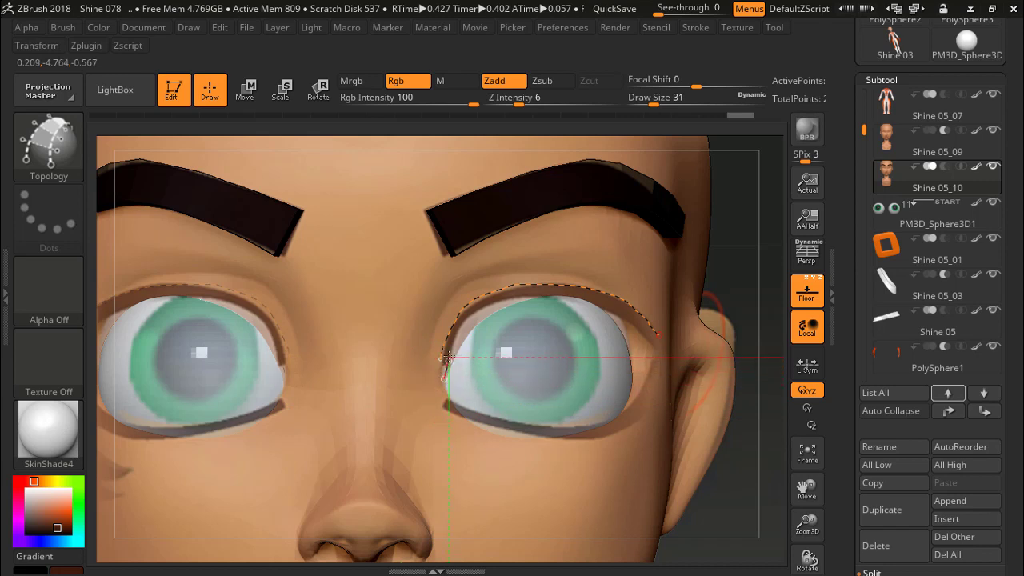
# Draw two upper-eyelid curves running from the inner corner to the outer corner.
pyautogui.moveTo(449, 346); pyautogui.dragTo(500, 302)
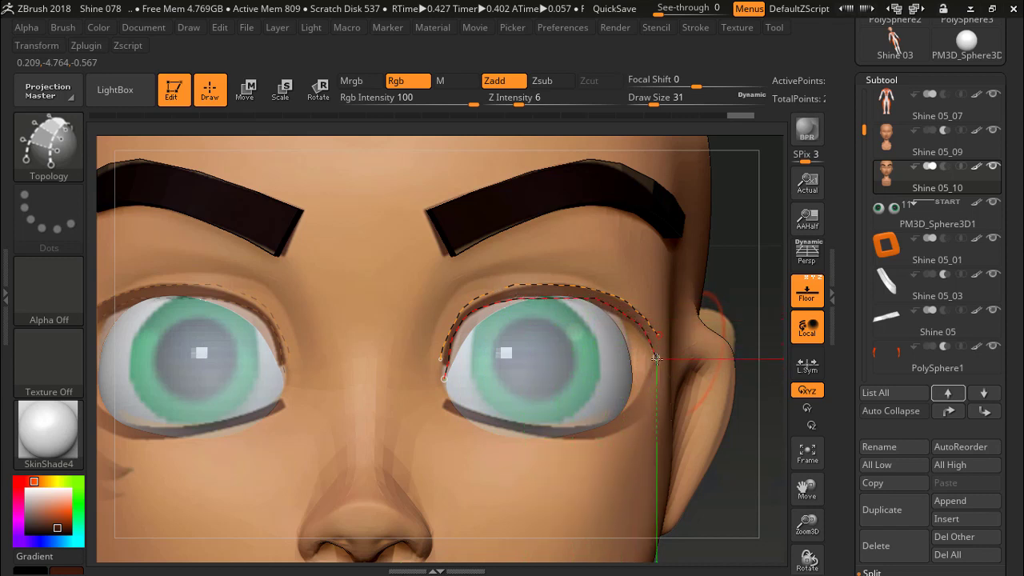
pyautogui.moveTo(656, 357); pyautogui.dragTo(656, 358)
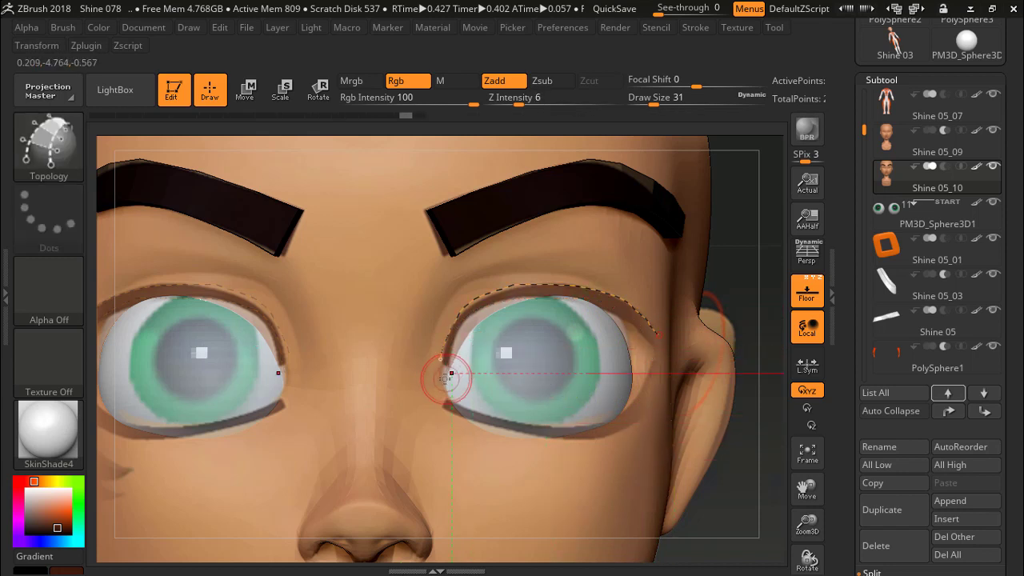
pyautogui.moveTo(450, 373)
pyautogui.mouseDown()
pyautogui.moveTo(443, 382)
pyautogui.moveTo(485, 311)
pyautogui.moveTo(503, 304)
pyautogui.mouseUp()
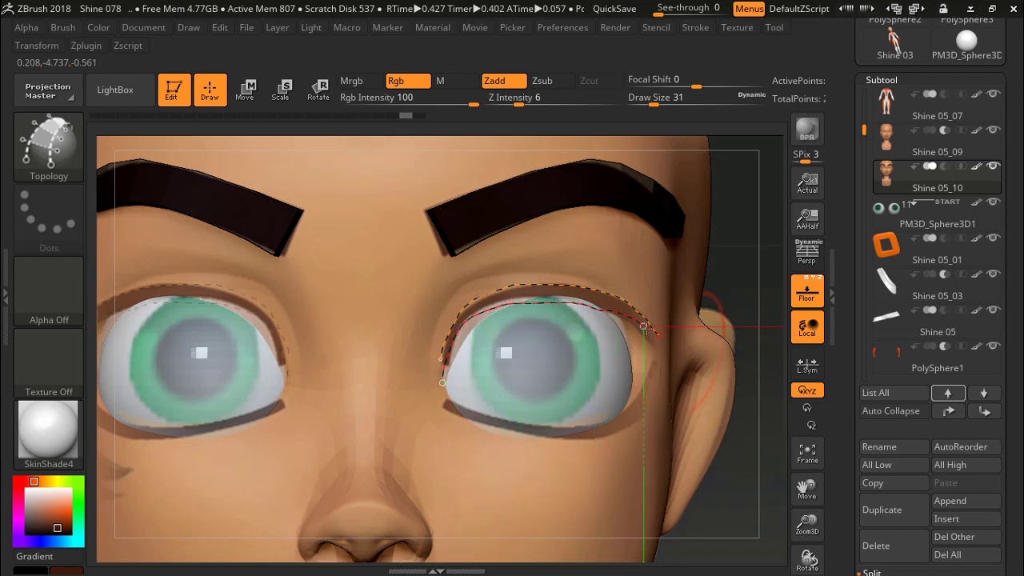
pyautogui.moveTo(643, 327); pyautogui.dragTo(661, 348)
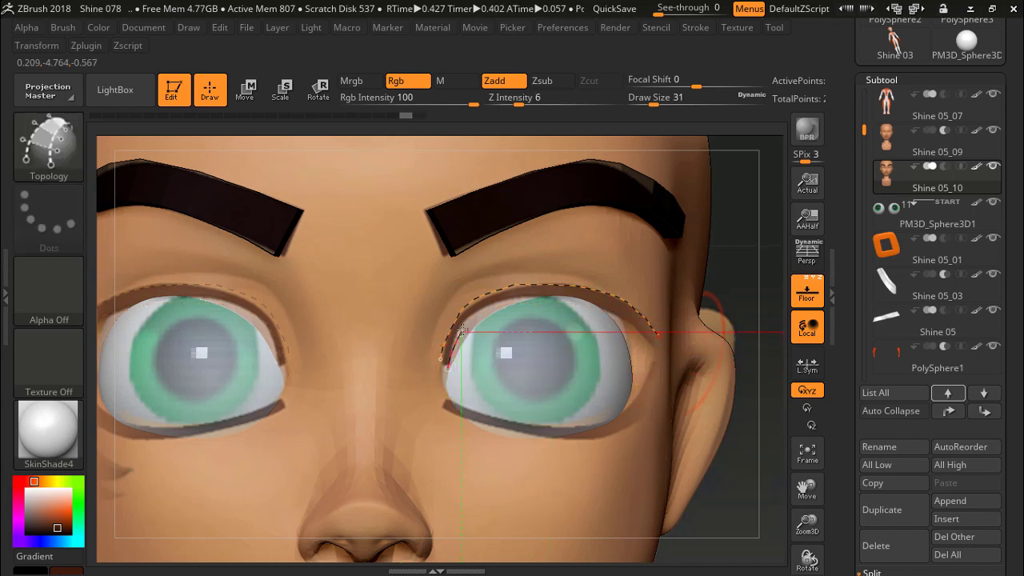
pyautogui.moveTo(454, 342); pyautogui.dragTo(507, 302)
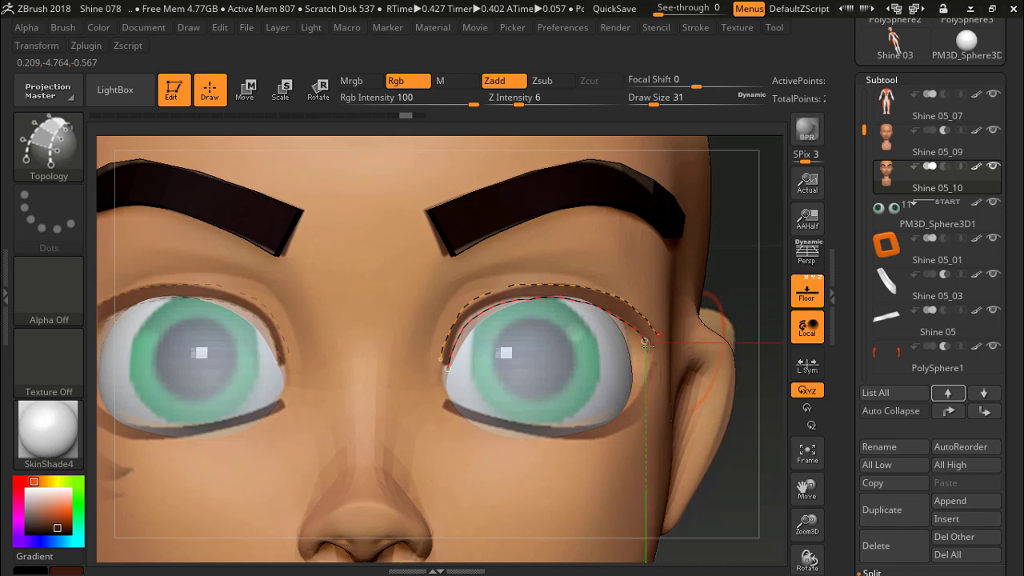
pyautogui.moveTo(645, 343); pyautogui.dragTo(661, 364)
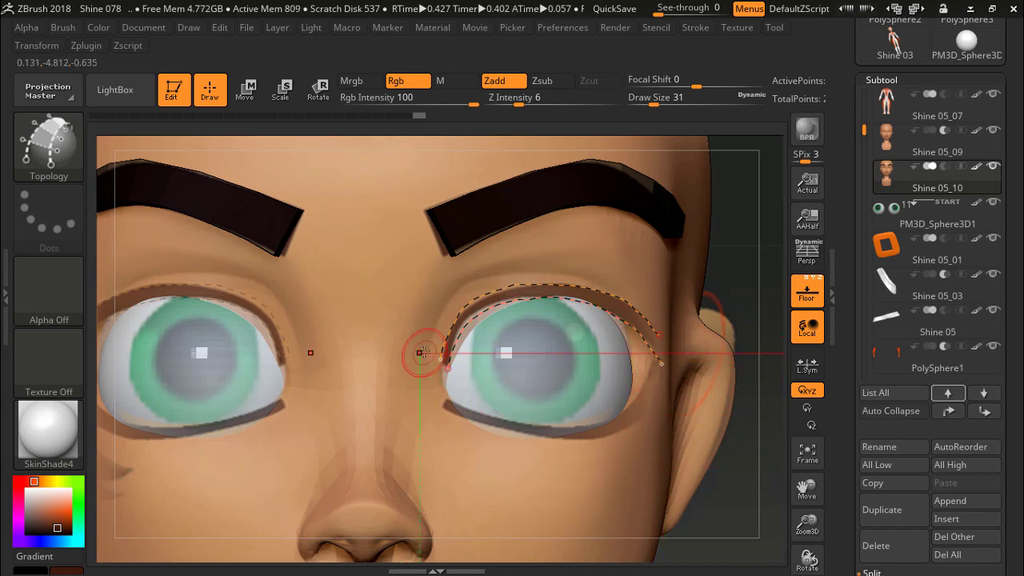
# Draw short cross strokes over the upper-lid curves from inner to outer corner.
pyautogui.moveTo(422, 347)
pyautogui.mouseDown()
pyautogui.moveTo(446, 364)
pyautogui.moveTo(449, 308)
pyautogui.moveTo(478, 314)
pyautogui.mouseUp()
pyautogui.moveTo(493, 279)
pyautogui.mouseDown()
pyautogui.moveTo(512, 316)
pyautogui.moveTo(530, 322)
pyautogui.mouseUp()
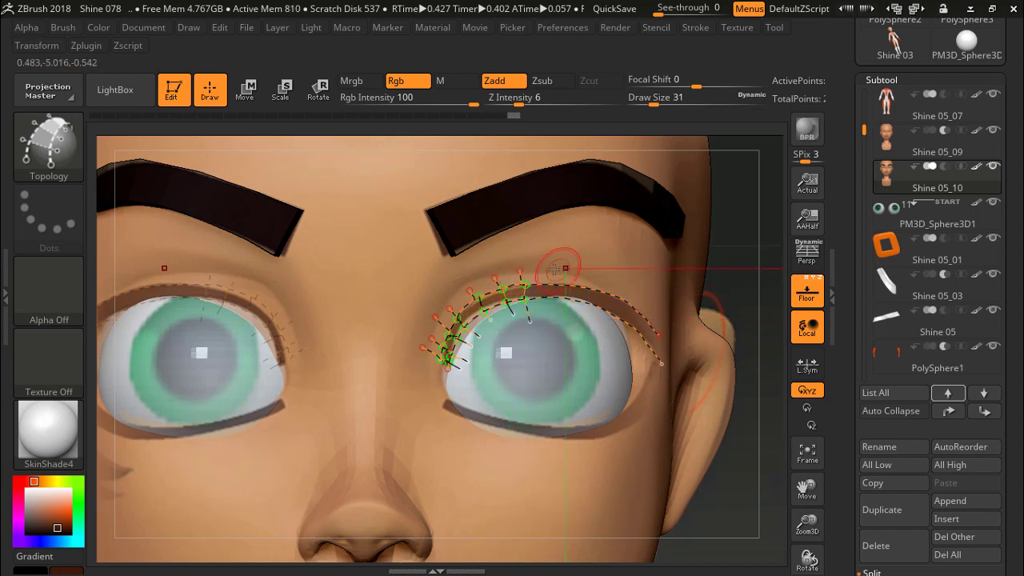
pyautogui.moveTo(553, 269)
pyautogui.mouseDown()
pyautogui.moveTo(552, 302)
pyautogui.moveTo(593, 328)
pyautogui.mouseUp()
pyautogui.moveTo(636, 284)
pyautogui.mouseDown()
pyautogui.moveTo(629, 339)
pyautogui.moveTo(661, 364)
pyautogui.mouseUp()
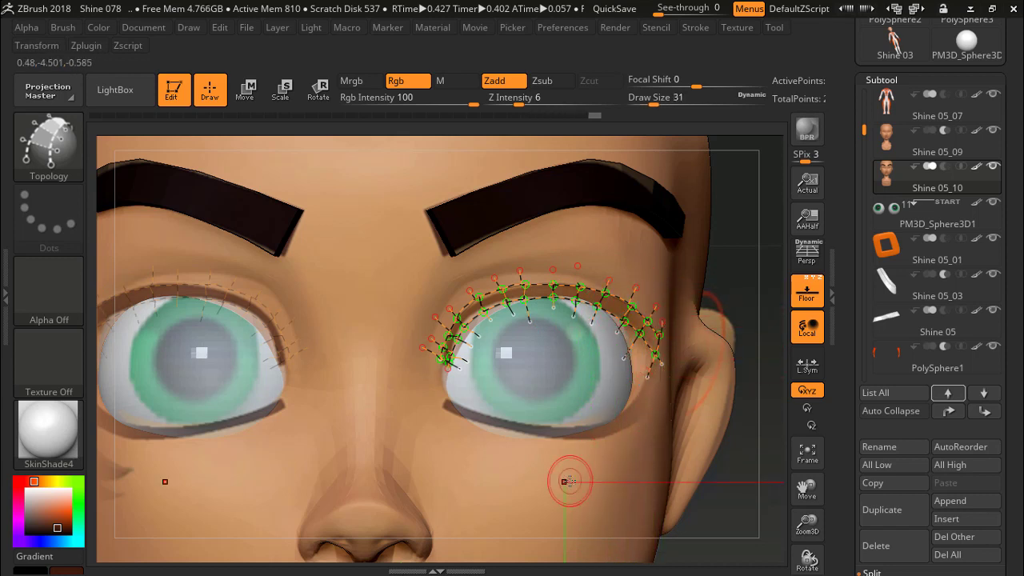
pyautogui.press(']')
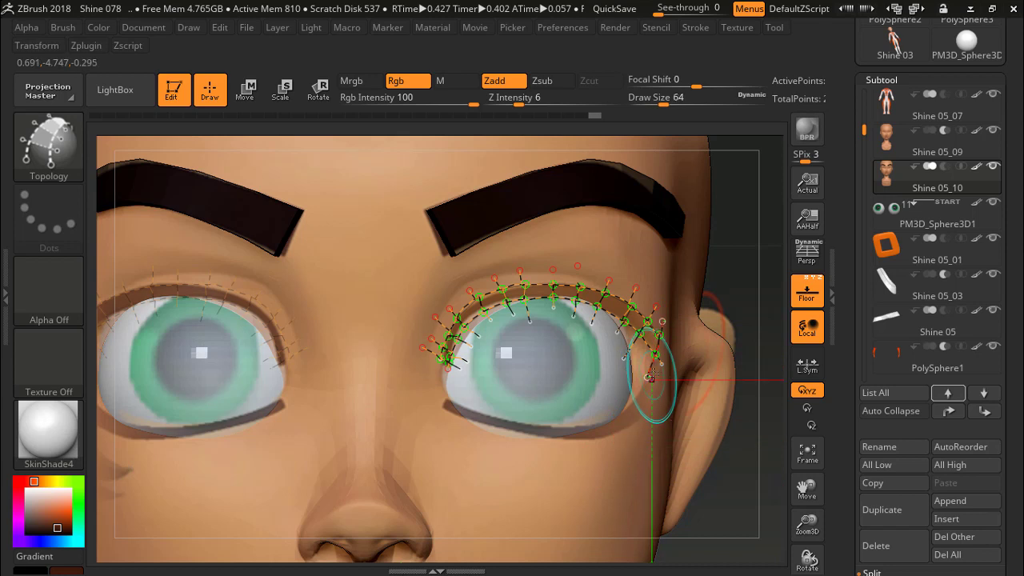
pyautogui.press('[')
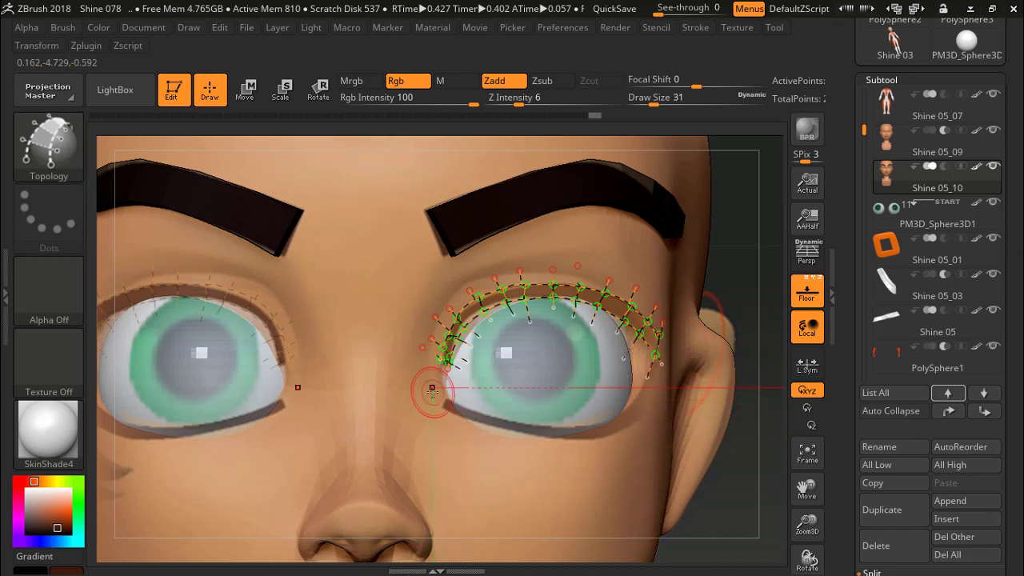
# Try a lower-eyelid curve toward the outer corner, undoing the unsatisfactory attempt.
pyautogui.moveTo(427, 394); pyautogui.dragTo(512, 422)
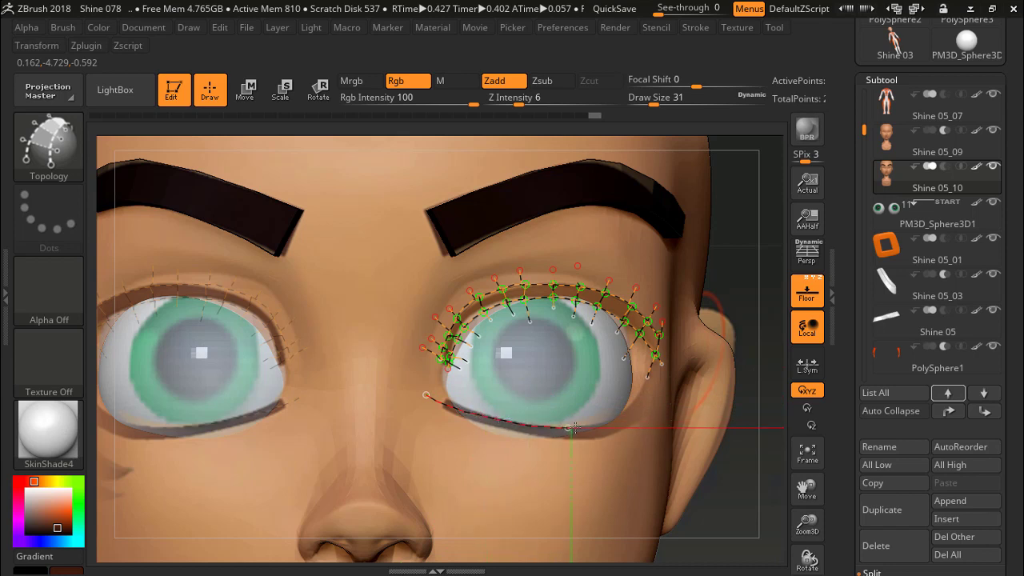
pyautogui.moveTo(639, 406); pyautogui.dragTo(655, 366)
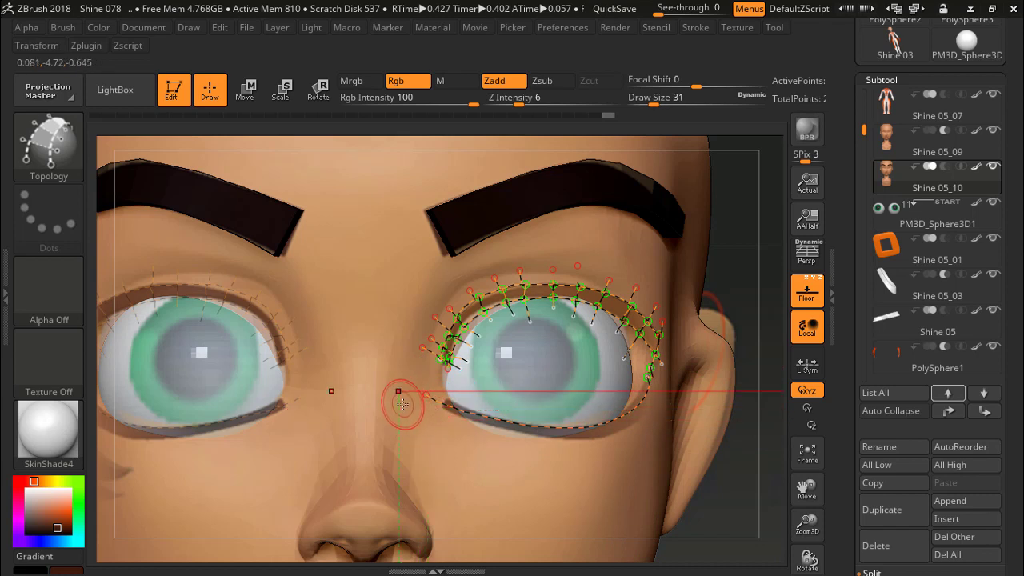
pyautogui.moveTo(403, 404); pyautogui.dragTo(463, 420)
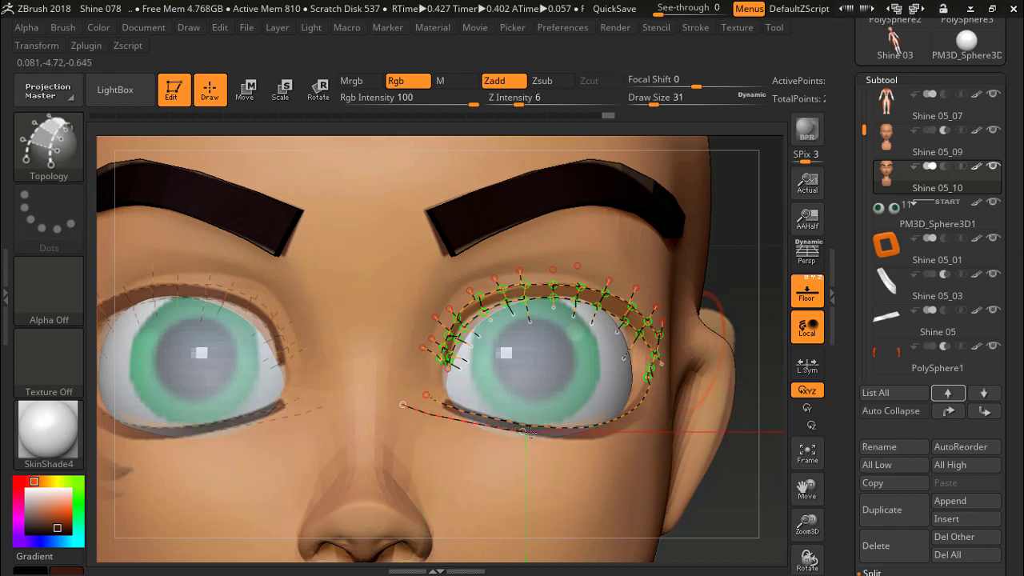
pyautogui.moveTo(599, 436)
pyautogui.mouseDown()
pyautogui.moveTo(636, 428)
pyautogui.moveTo(656, 378)
pyautogui.mouseUp()
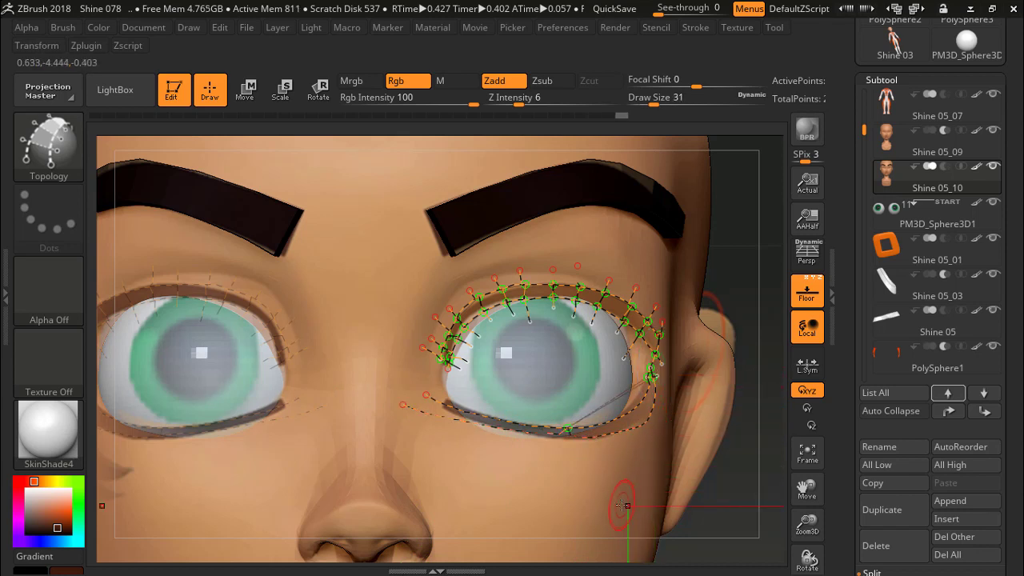
pyautogui.hotkey('ctrl', 'z')
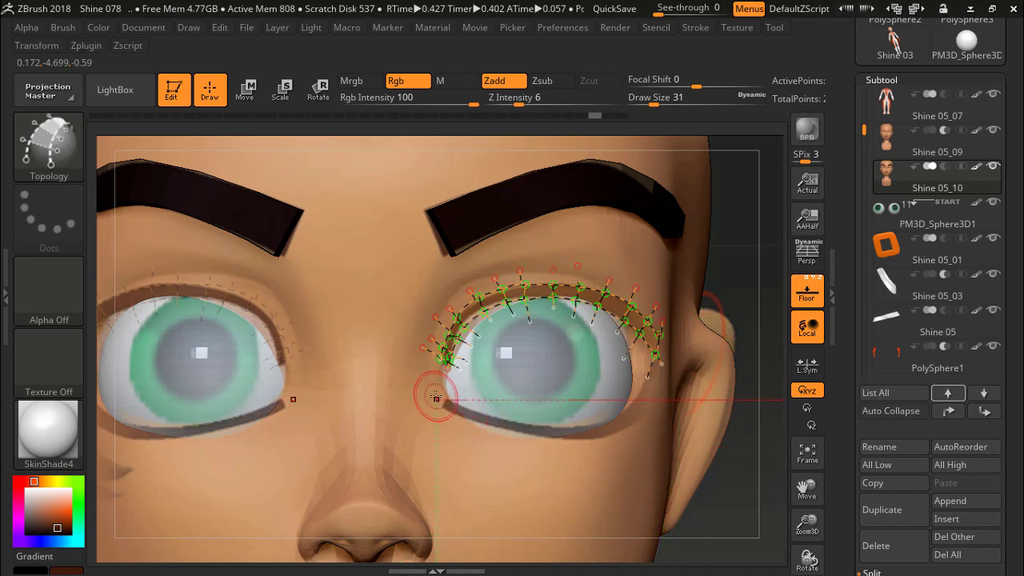
# Redraw the lower-lid curve to join the upper curve, then add a second one.
pyautogui.moveTo(467, 408); pyautogui.dragTo(501, 416)
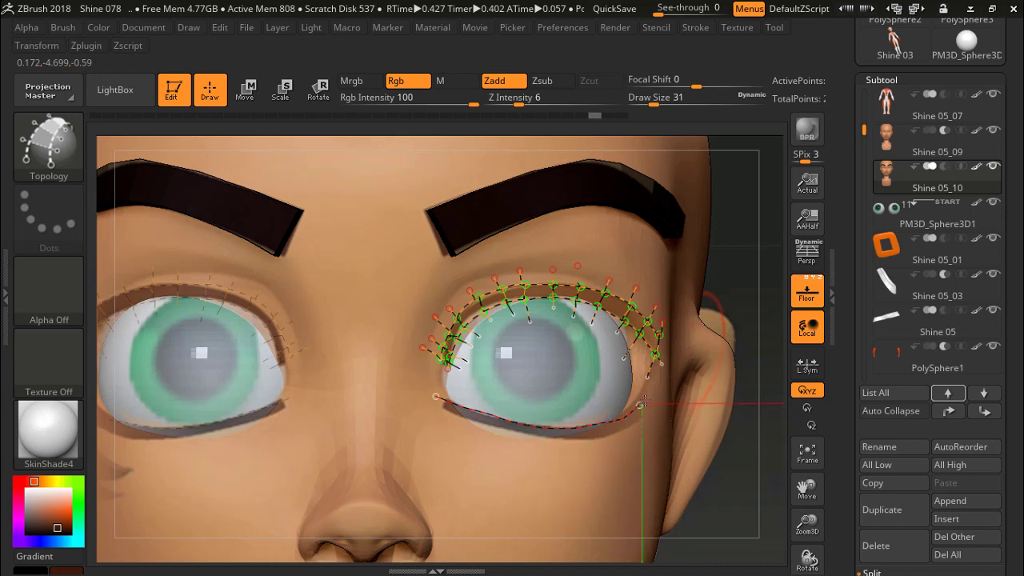
pyautogui.moveTo(642, 404); pyautogui.dragTo(657, 373)
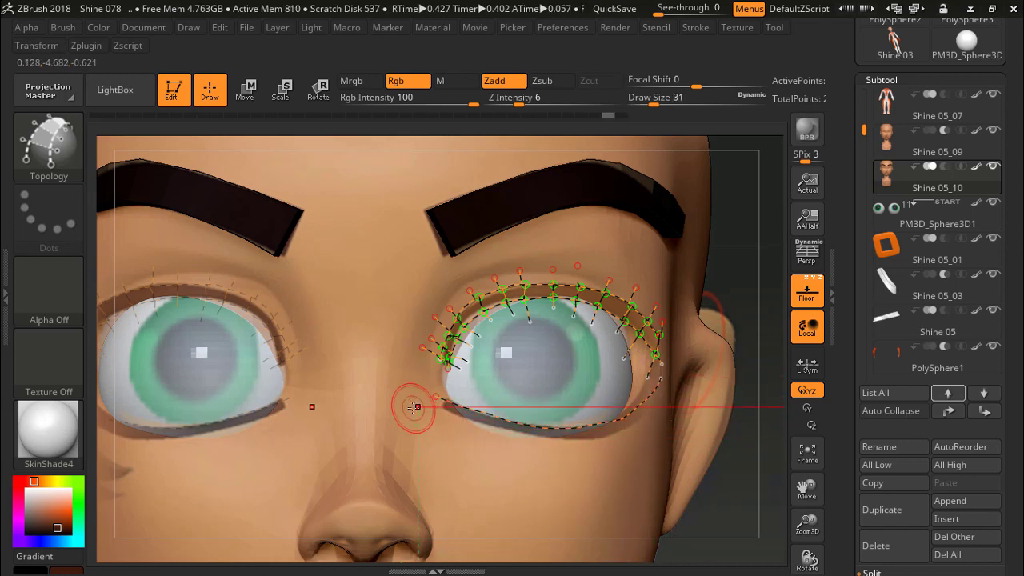
pyautogui.moveTo(414, 407); pyautogui.dragTo(482, 420)
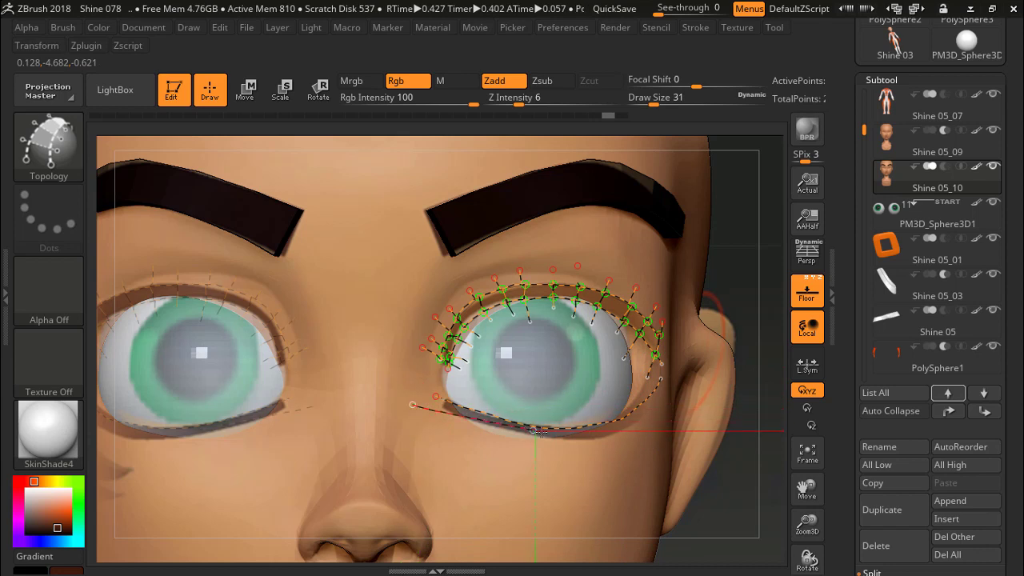
pyautogui.moveTo(558, 434); pyautogui.dragTo(544, 437)
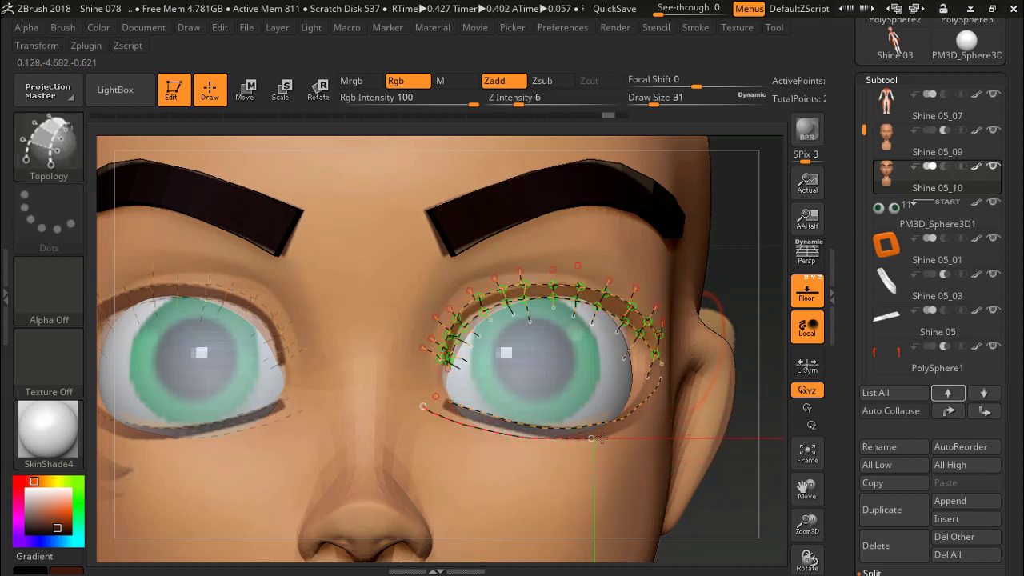
pyautogui.moveTo(660, 405); pyautogui.dragTo(672, 388)
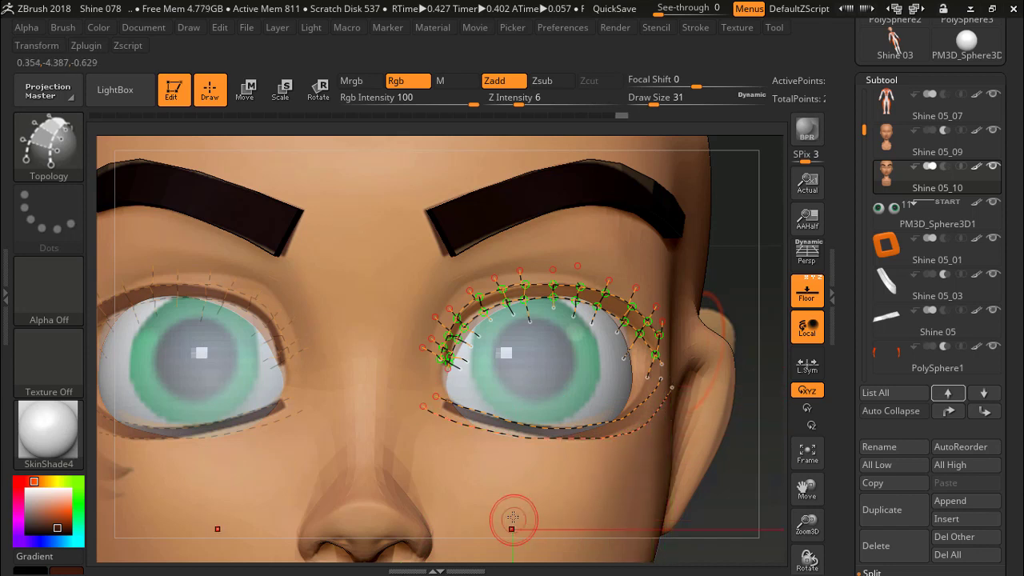
# Place points along the lower lid and join them to the upper curve at the outer corner.
pyautogui.click(453, 403)
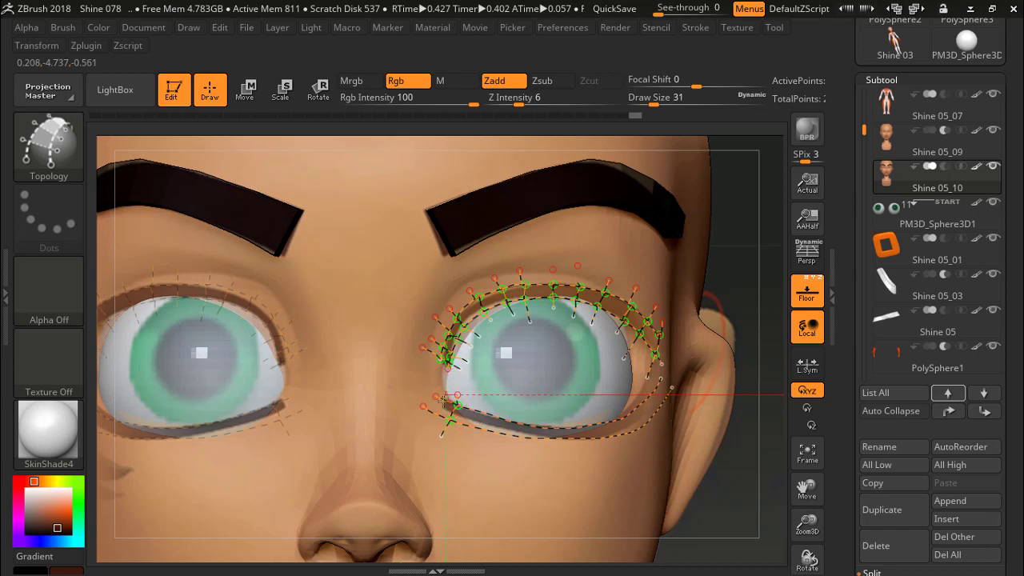
pyautogui.click(472, 401)
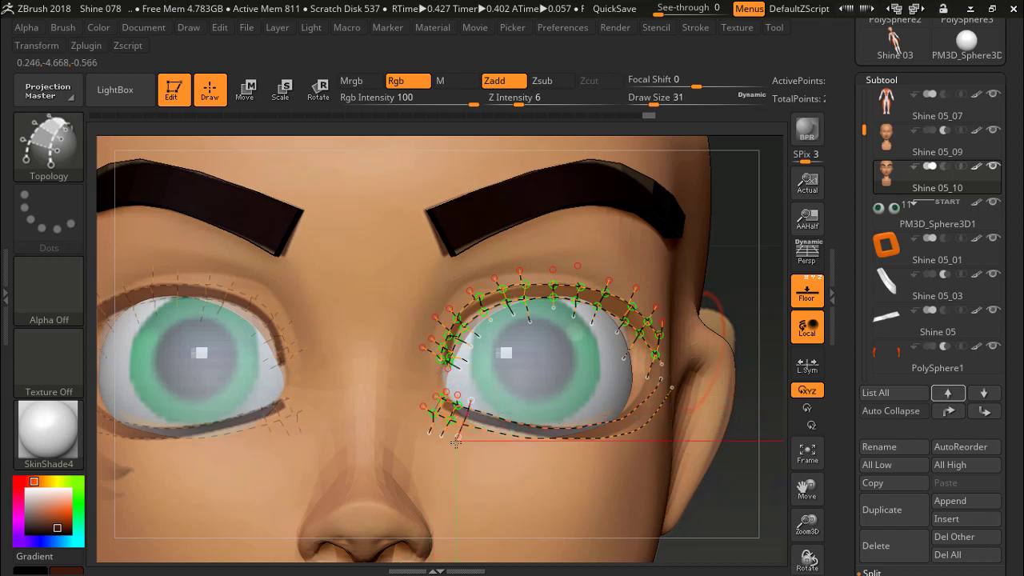
pyautogui.click(494, 417)
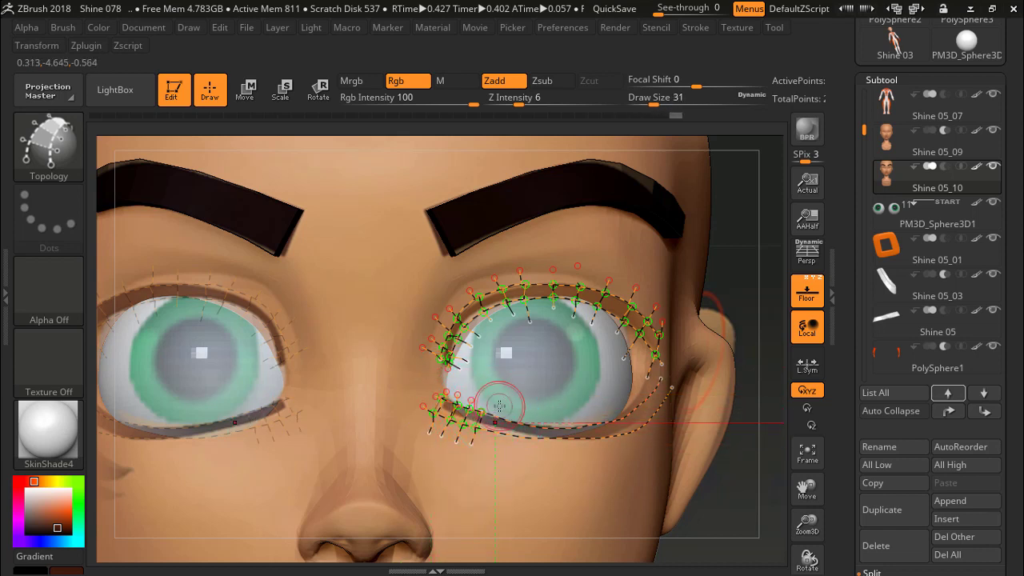
pyautogui.click(532, 432)
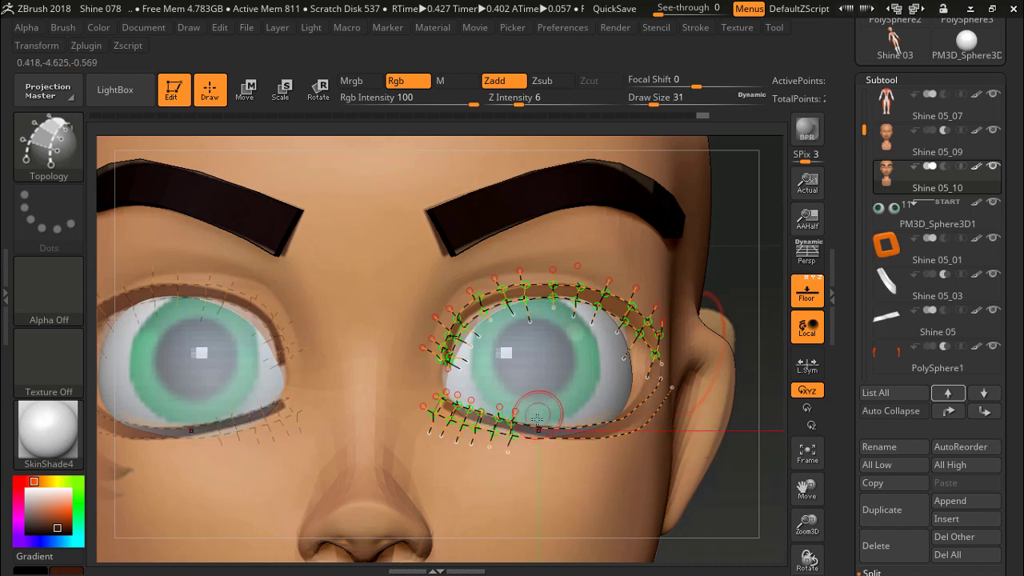
pyautogui.click(576, 430)
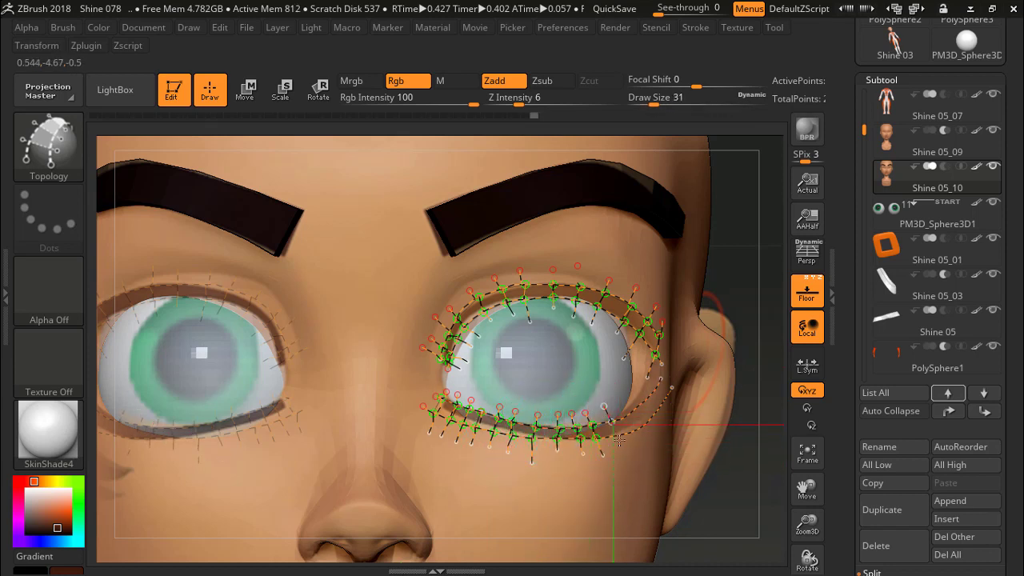
pyautogui.click(610, 408)
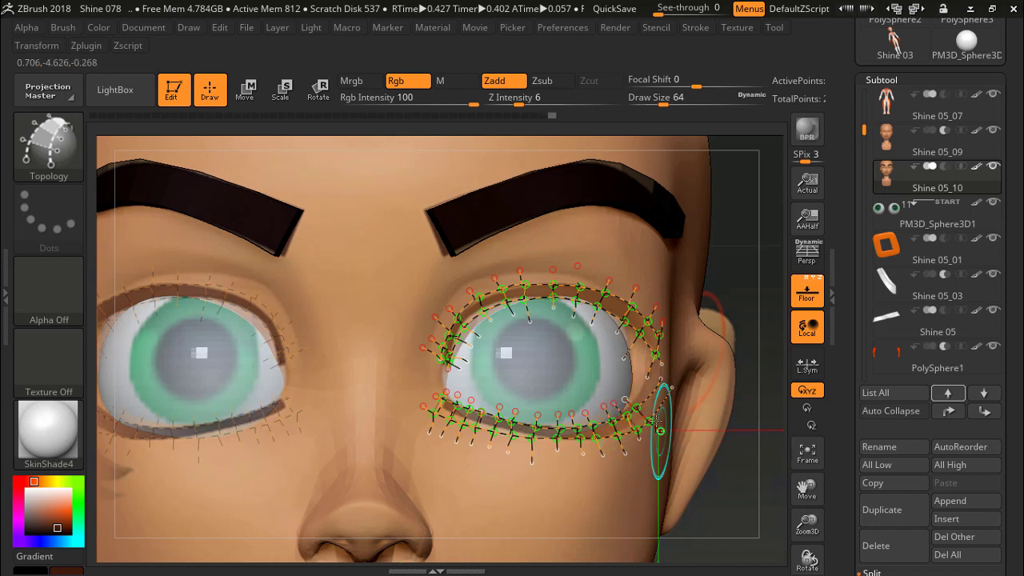
pyautogui.press(']')
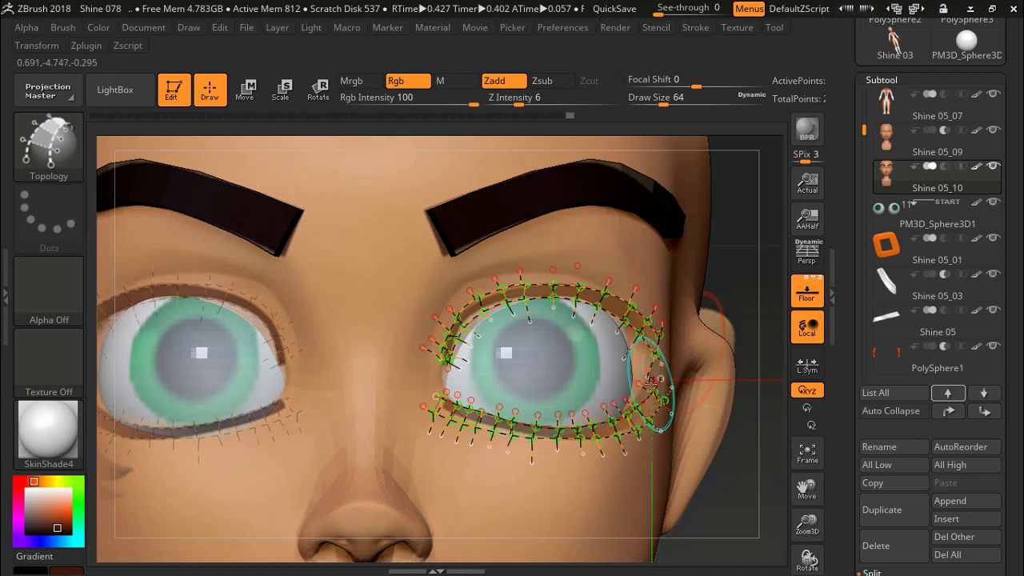
pyautogui.press('[')
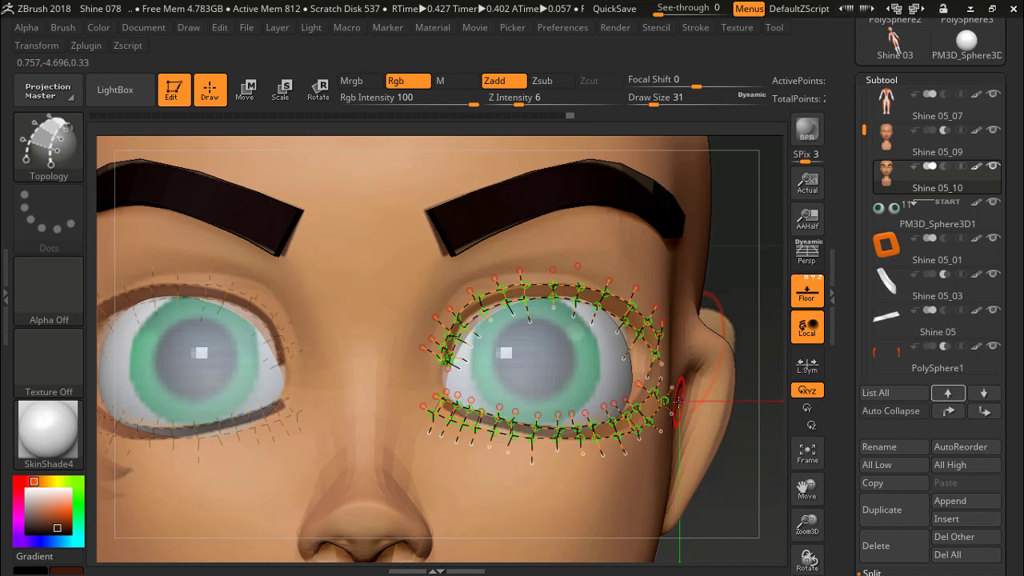
pyautogui.click(651, 378)
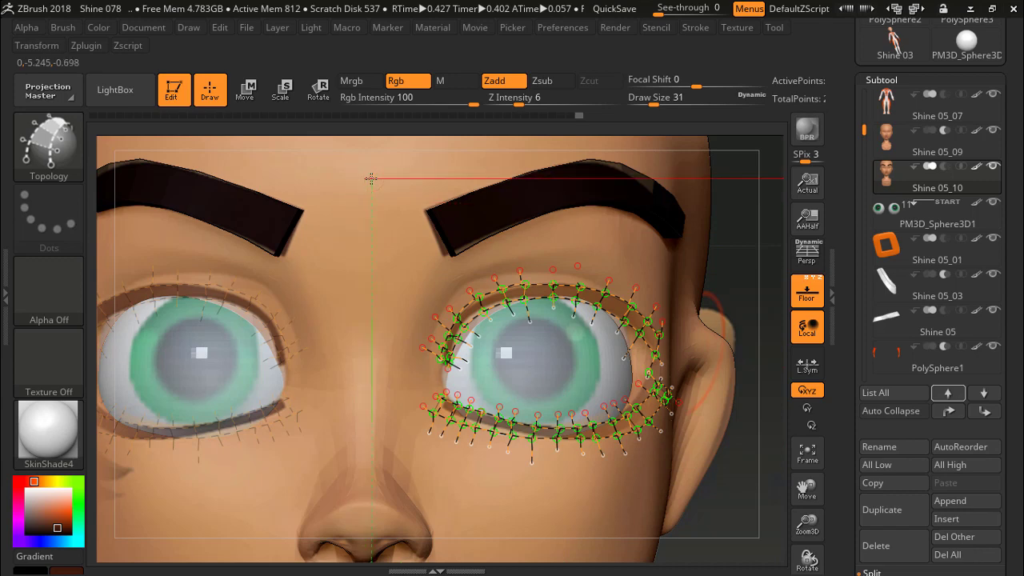
# Generate the eyelid rim mesh from the topology curves and check it.
pyautogui.moveTo(368, 176); pyautogui.dragTo(376, 185)
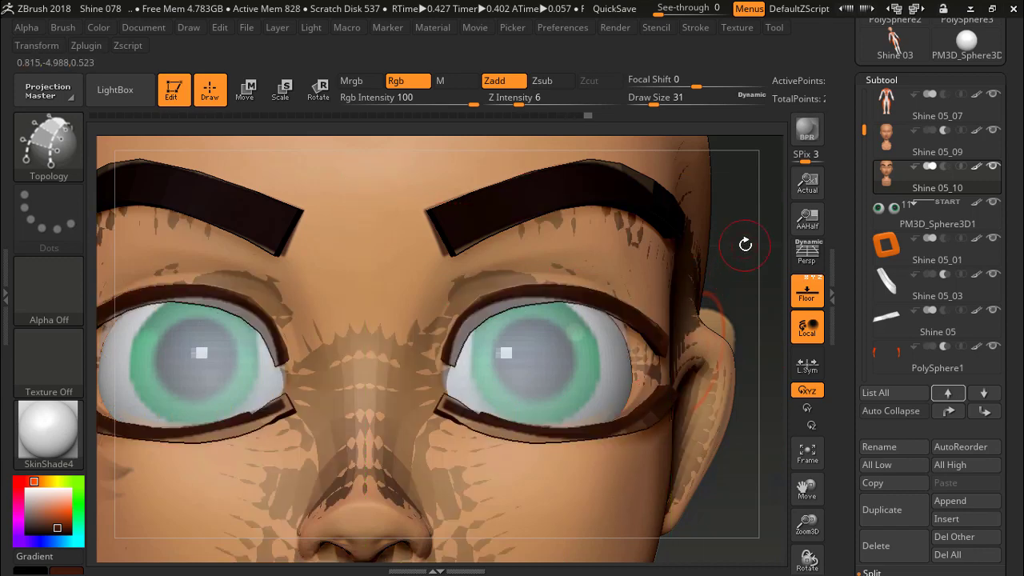
pyautogui.moveTo(747, 217)
pyautogui.mouseDown()
pyautogui.moveTo(681, 301)
pyautogui.moveTo(736, 296)
pyautogui.mouseUp()
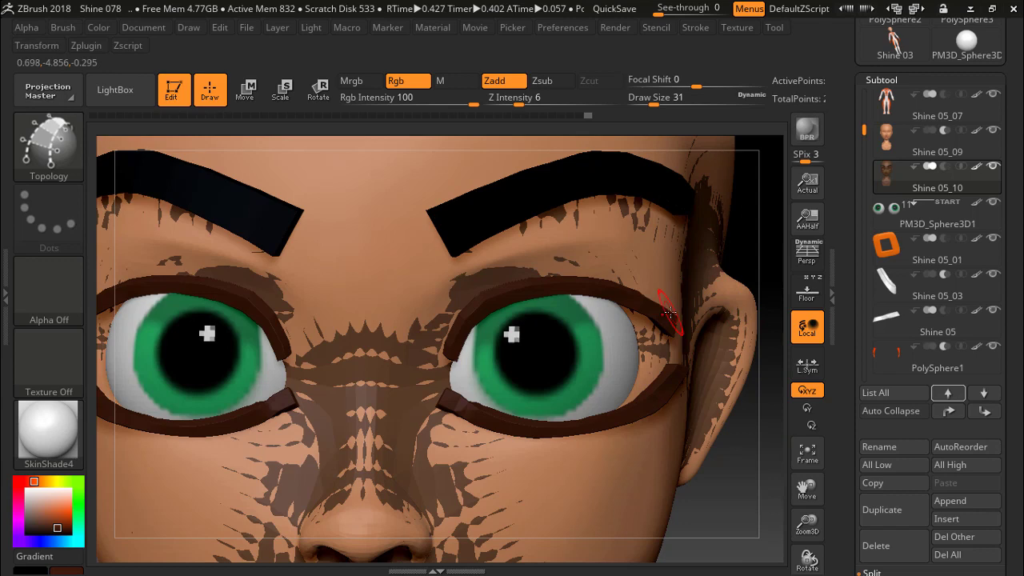
pyautogui.press('f')
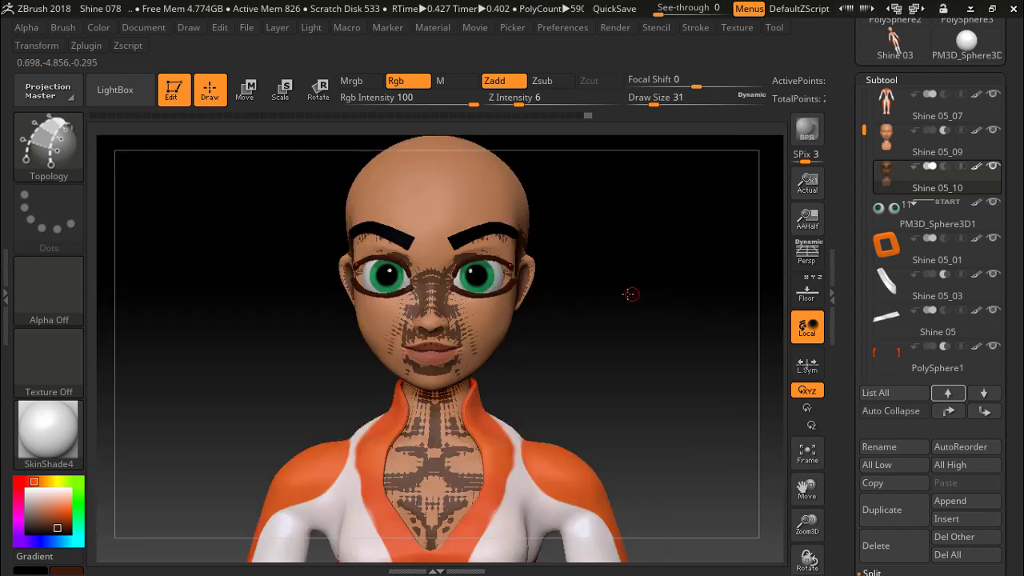
pyautogui.moveTo(630, 295); pyautogui.dragTo(641, 297)
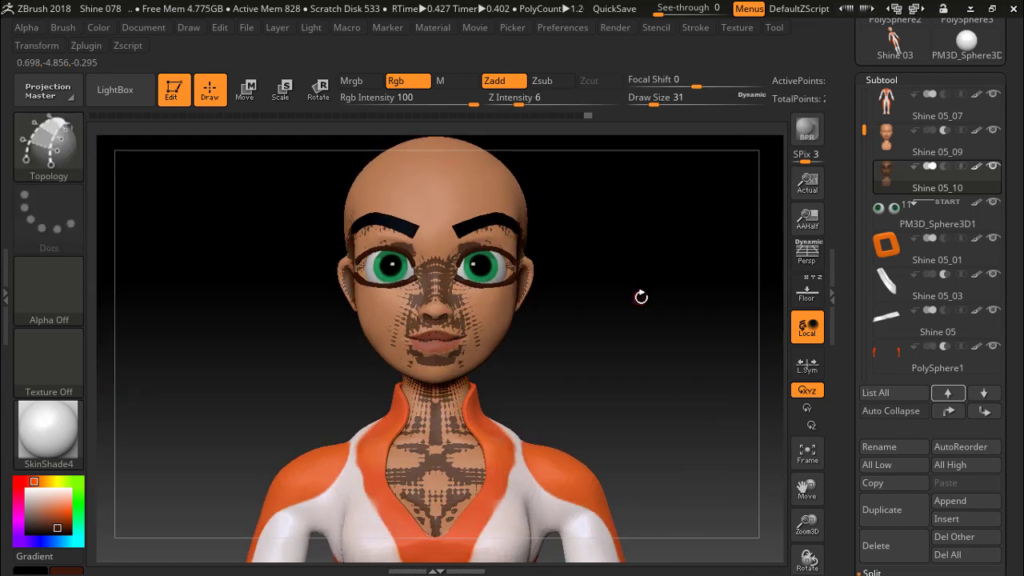
pyautogui.moveTo(937, 138)
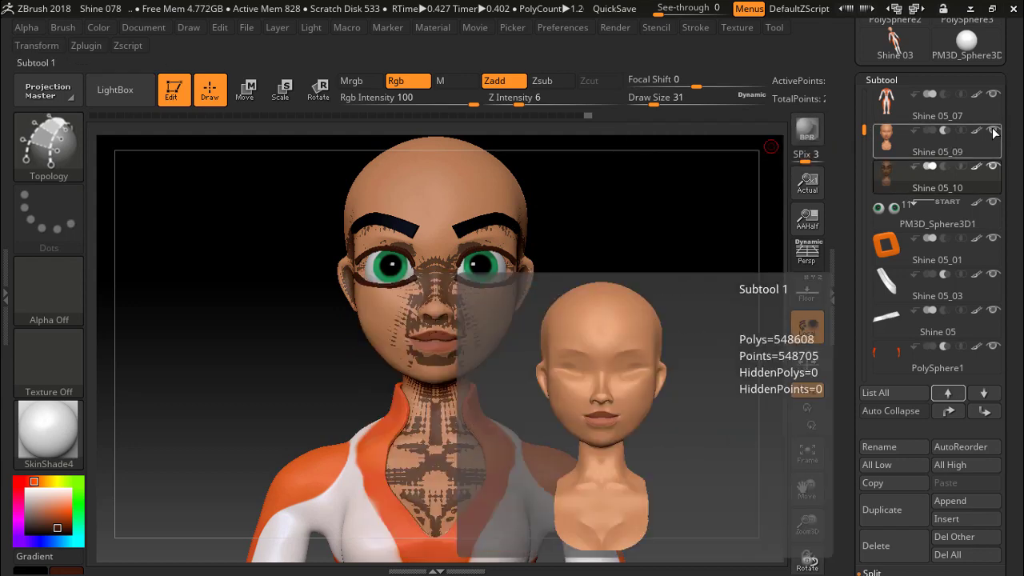
# Hide the Shine 05_09 head subtool and inspect the brown rims from several angles.
pyautogui.click(993, 132)
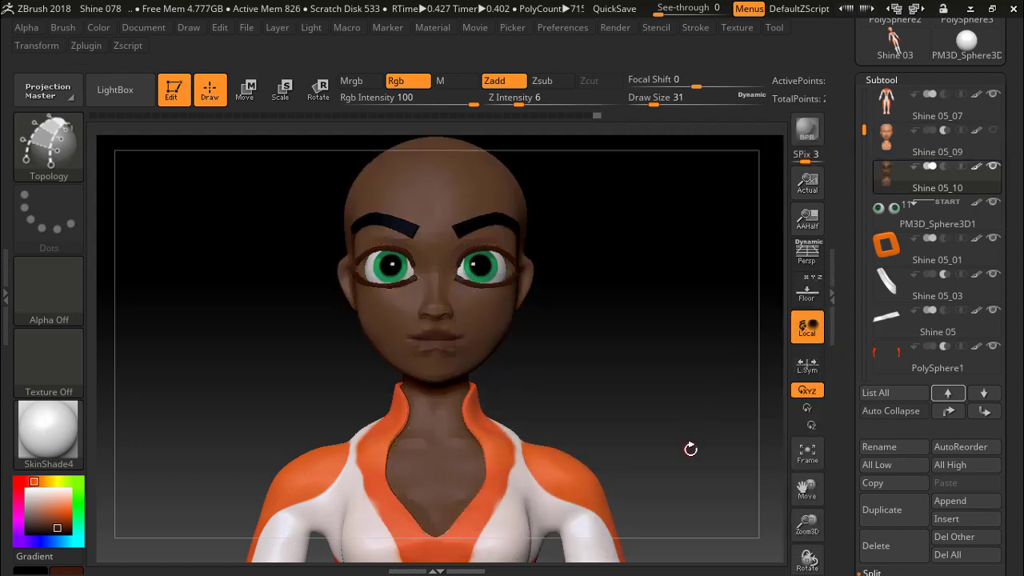
pyautogui.moveTo(660, 248)
pyautogui.mouseDown()
pyautogui.moveTo(660, 275)
pyautogui.moveTo(647, 256)
pyautogui.moveTo(640, 342)
pyautogui.mouseUp()
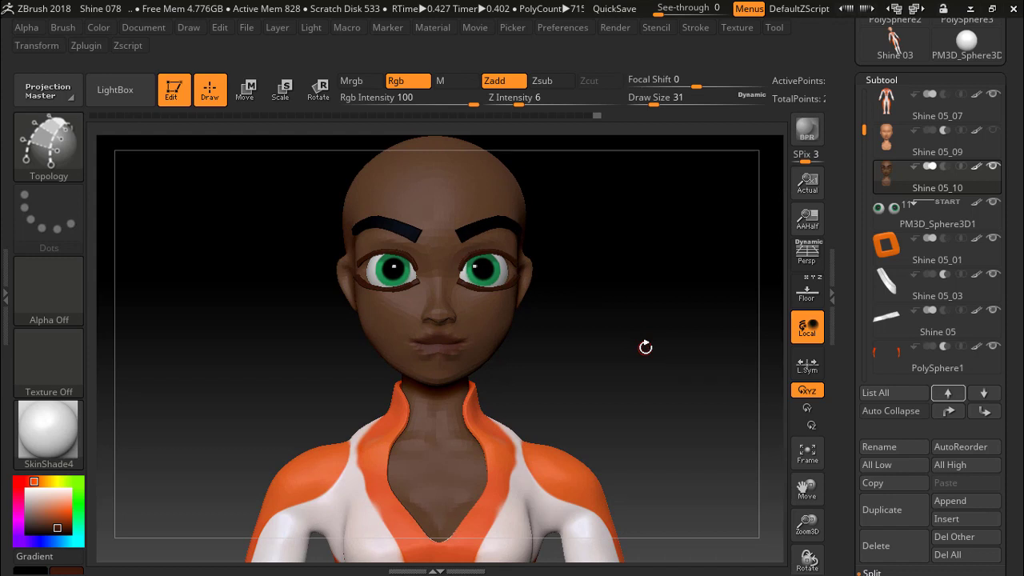
pyautogui.moveTo(661, 316); pyautogui.dragTo(659, 321)
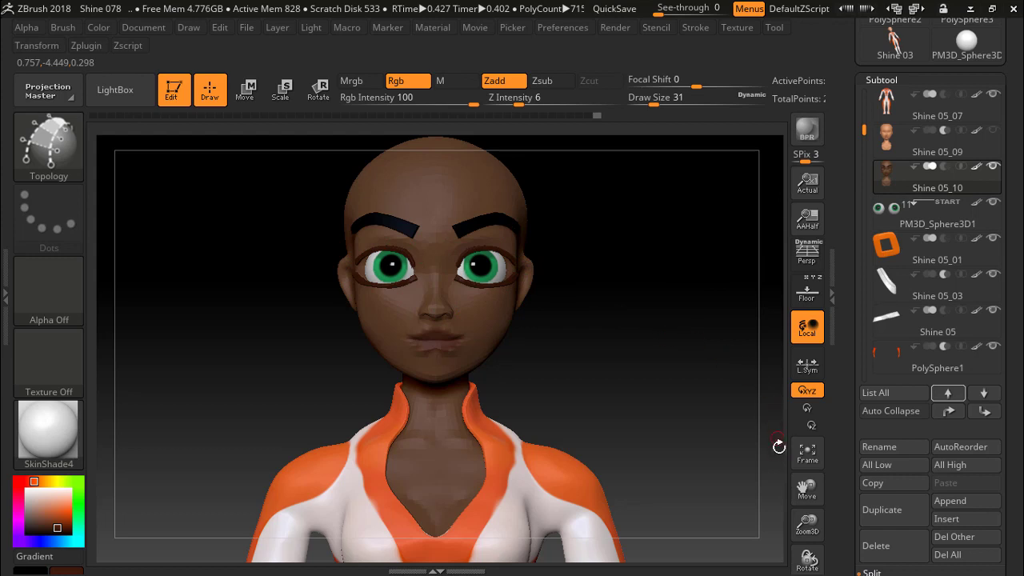
pyautogui.moveTo(808, 524); pyautogui.dragTo(808, 496)
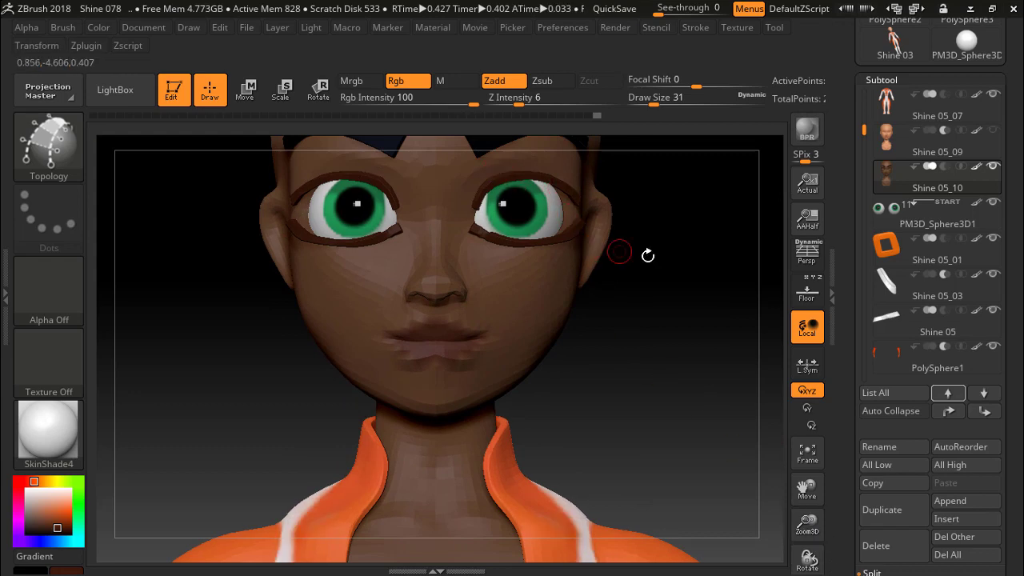
pyautogui.moveTo(620, 252)
pyautogui.mouseDown()
pyautogui.moveTo(638, 293)
pyautogui.moveTo(676, 272)
pyautogui.mouseUp()
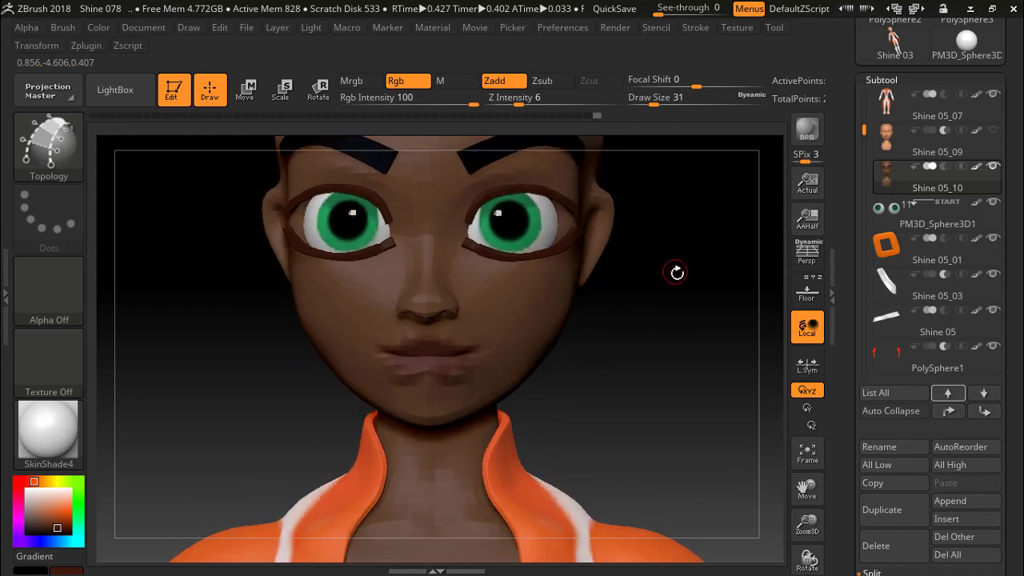
pyautogui.moveTo(691, 313); pyautogui.dragTo(686, 307)
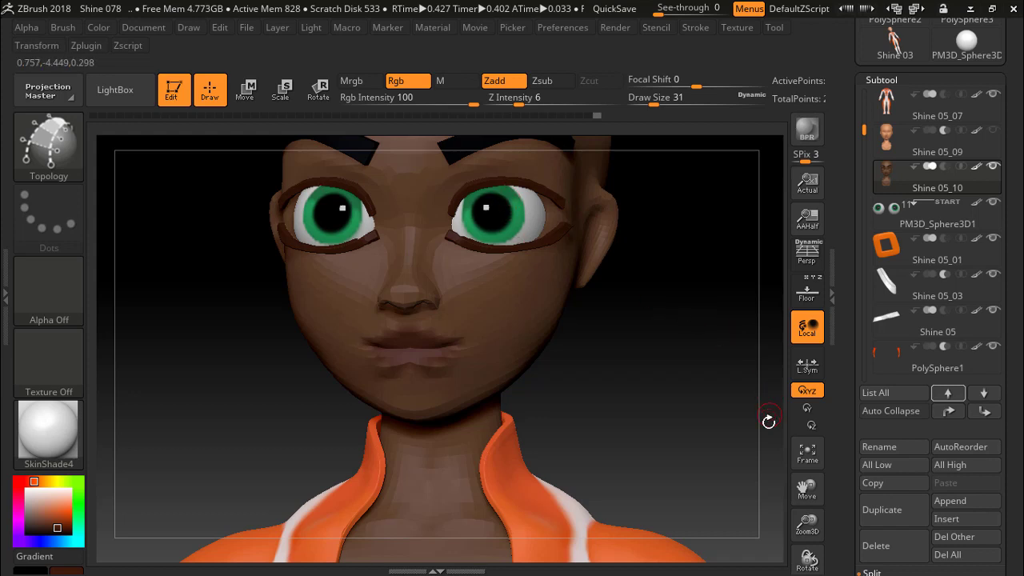
pyautogui.press('f')
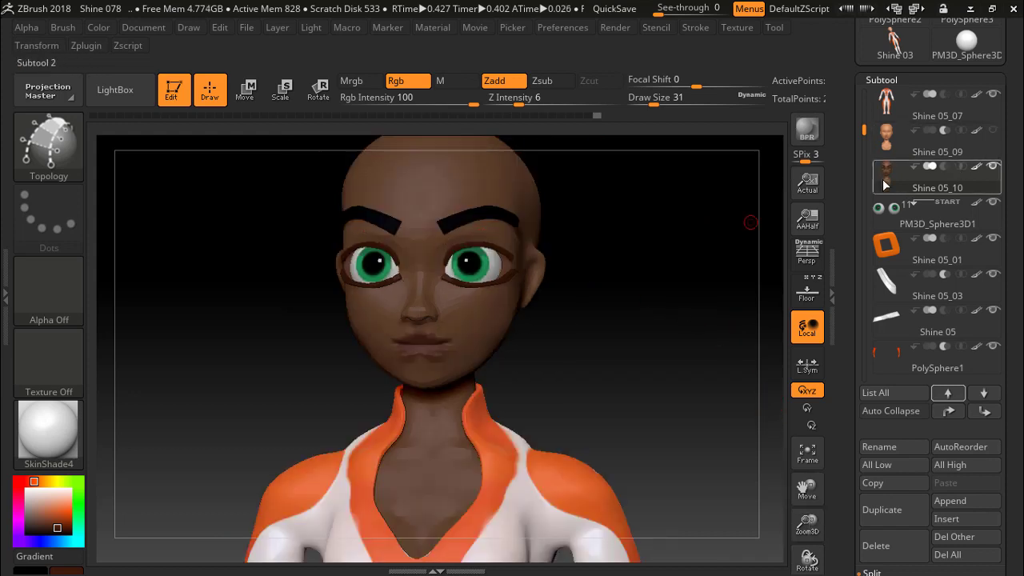
pyautogui.click(951, 186)
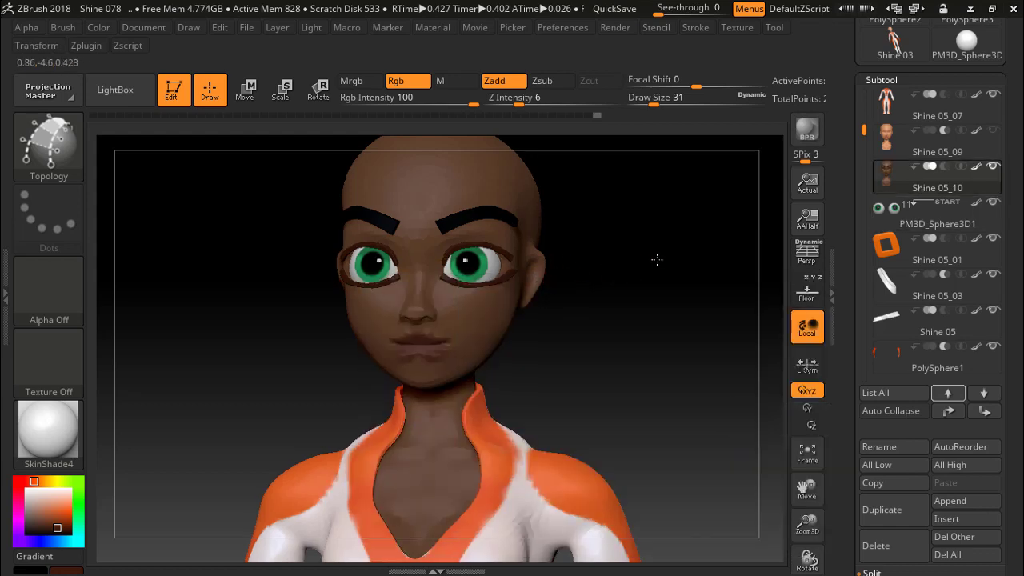
pyautogui.keyDown('shift'); pyautogui.moveTo(656, 258); pyautogui.dragTo(677, 272); pyautogui.keyUp('shift')
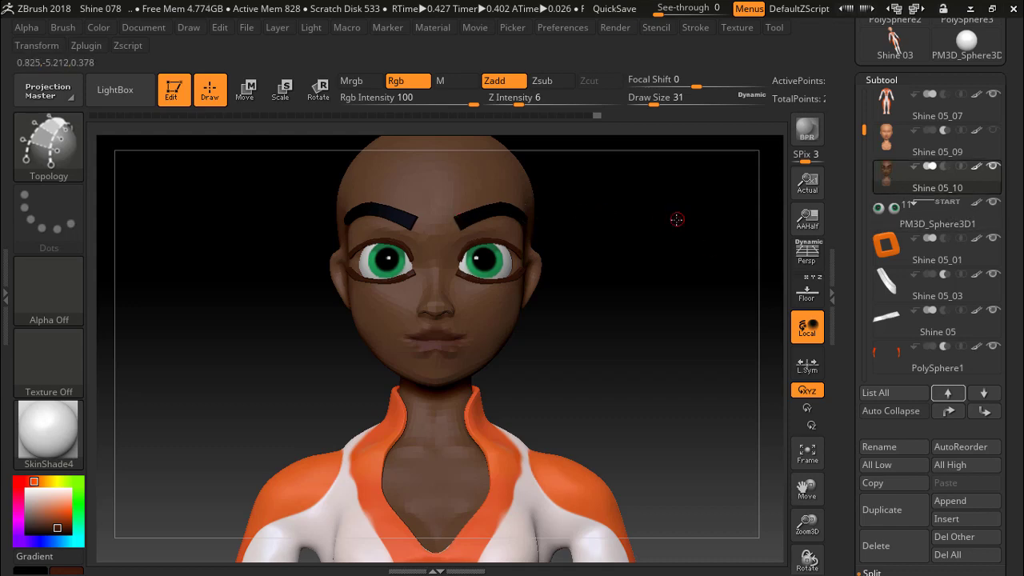
pyautogui.moveTo(677, 219)
pyautogui.mouseDown()
pyautogui.moveTo(687, 224)
pyautogui.moveTo(601, 236)
pyautogui.moveTo(631, 229)
pyautogui.mouseUp()
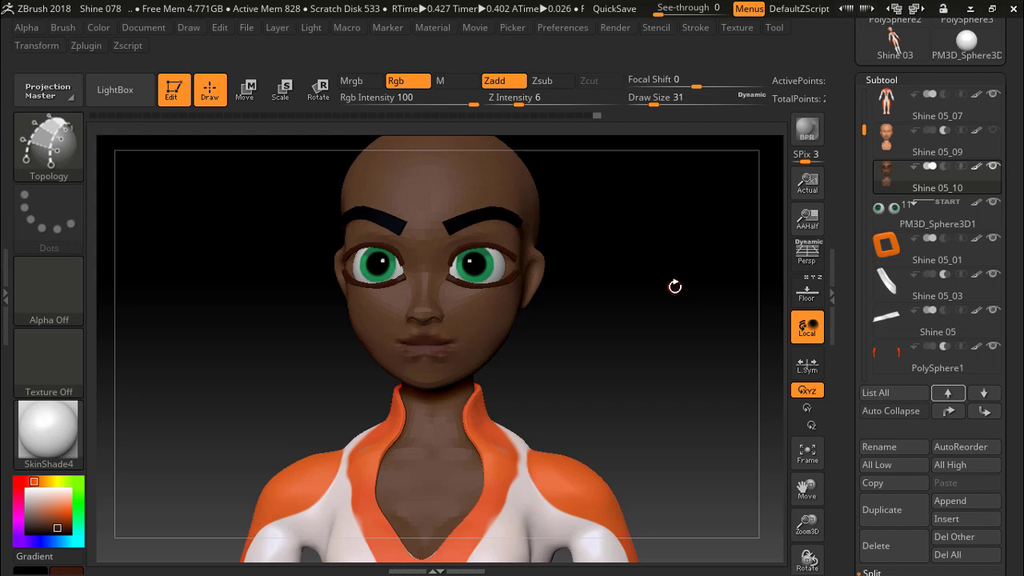
pyautogui.moveTo(664, 284); pyautogui.dragTo(661, 283)
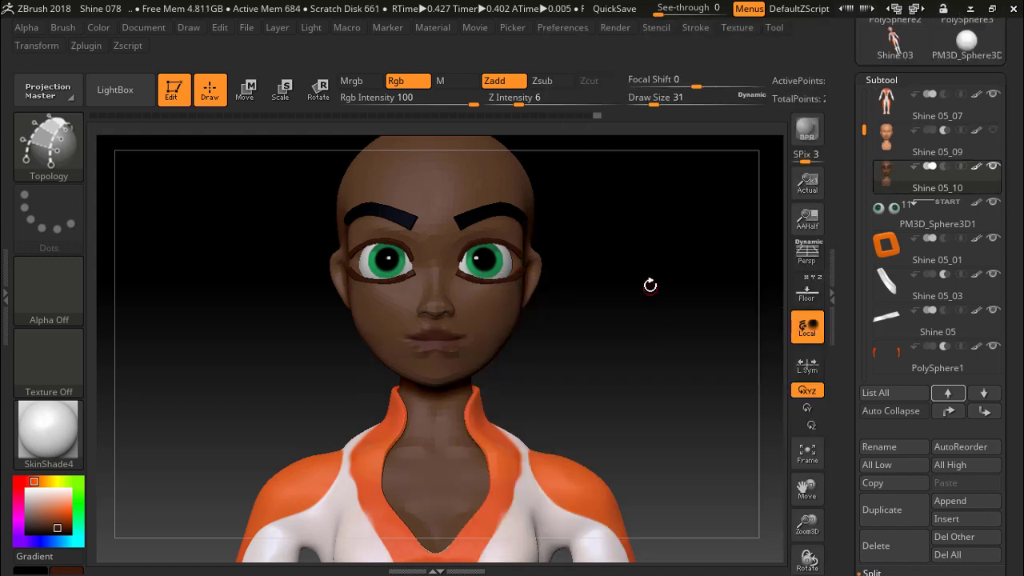
pyautogui.hotkey('ctrl', 'z')
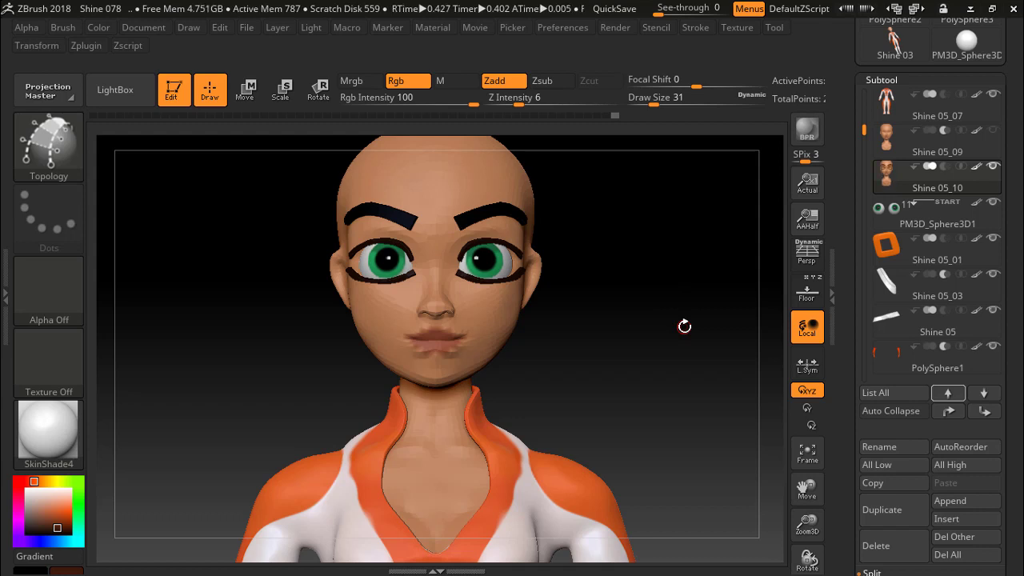
# Step through undo history until the head disappears, leaving eyeballs, rims and torso.
pyautogui.hotkey('ctrl', 'shift', 'z')
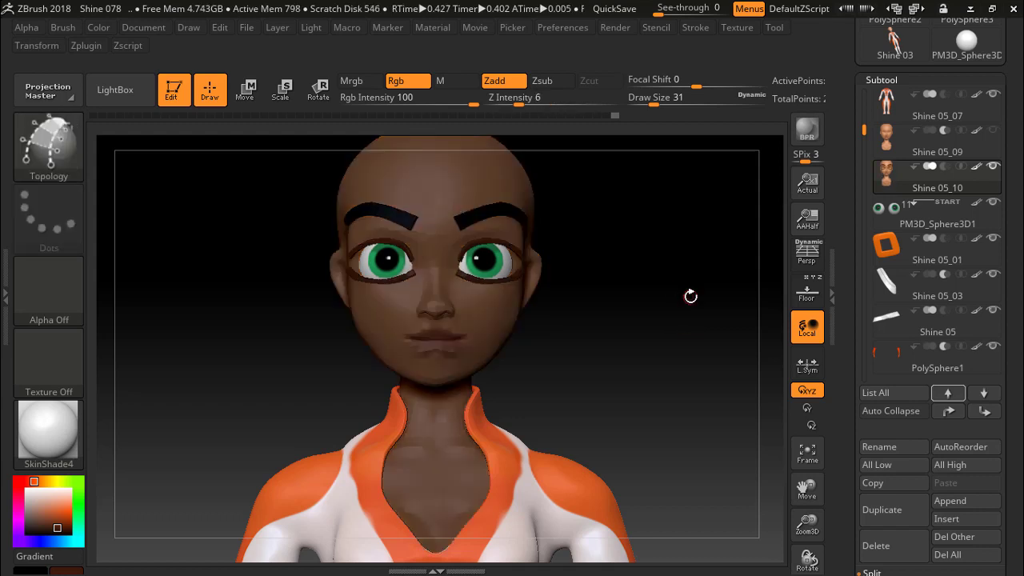
pyautogui.press('shift')
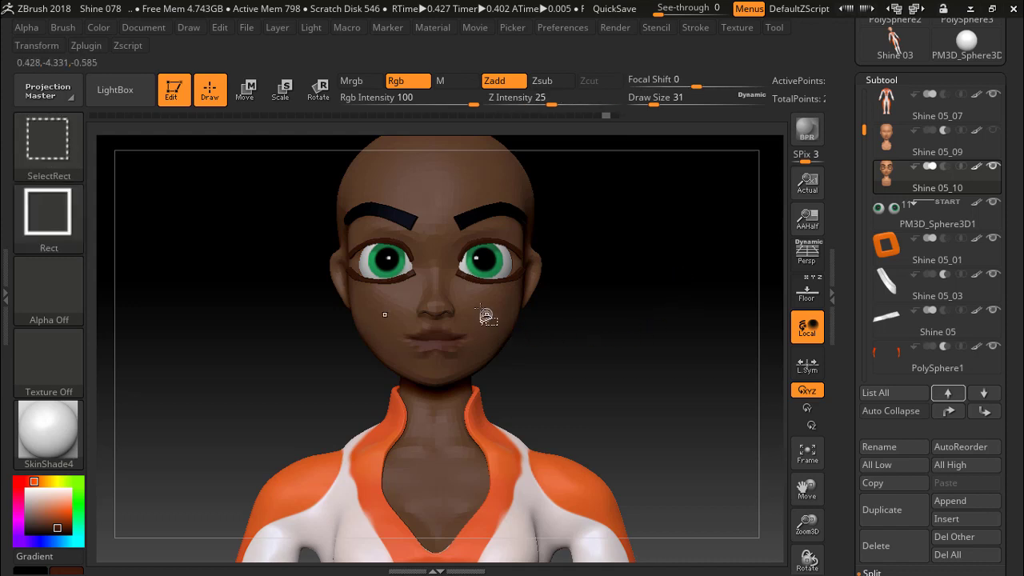
pyautogui.hotkey('ctrl', 'shift', 'z')
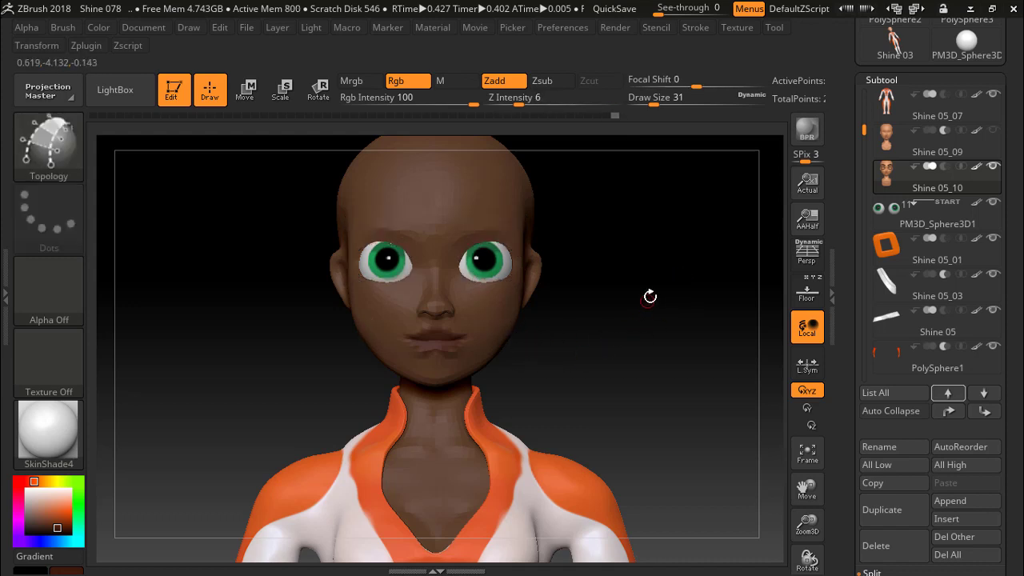
pyautogui.hotkey('ctrl', 'shift', 'z')
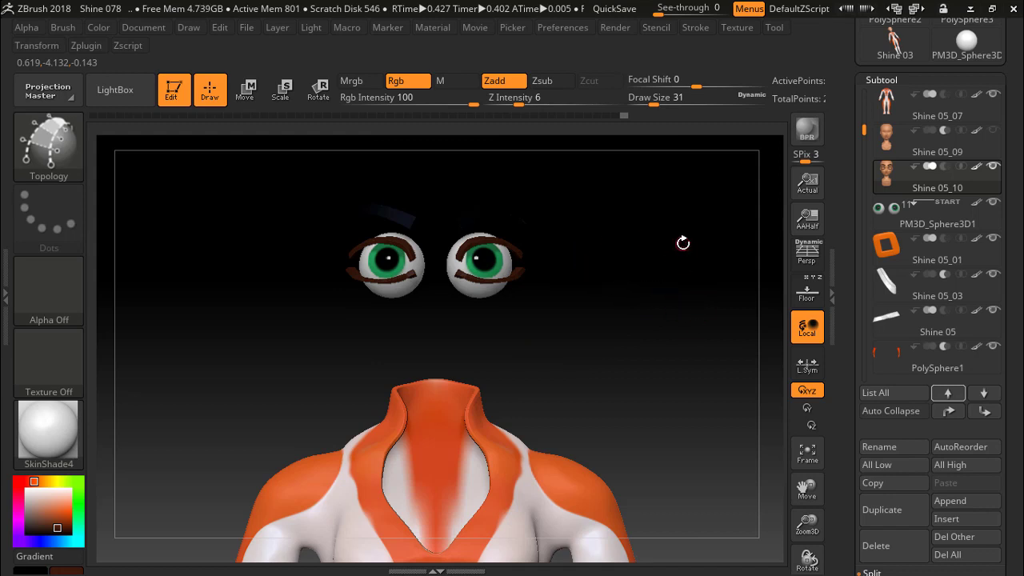
pyautogui.hotkey('ctrl', 'shift', 'z')
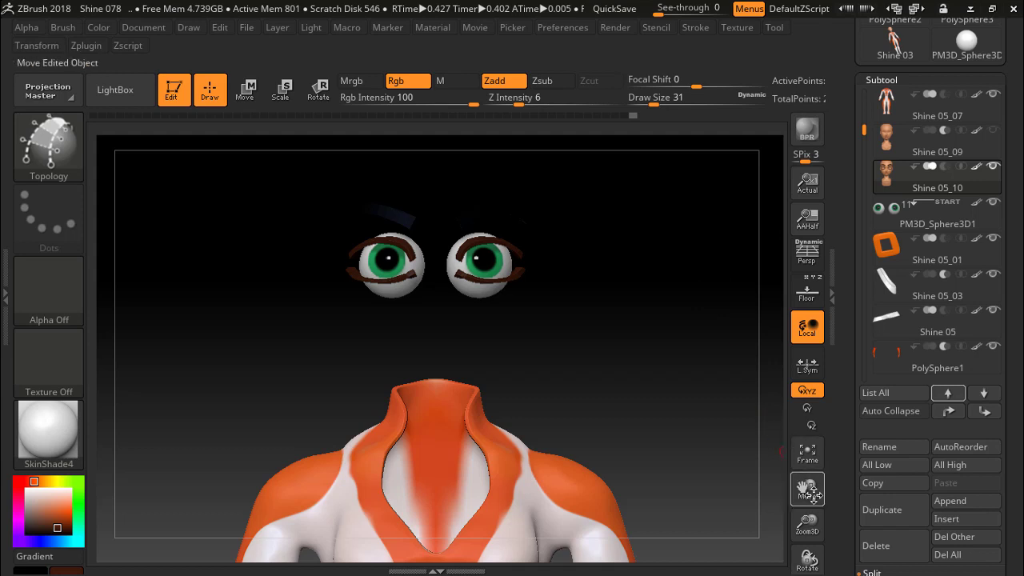
# Zoom, pan and rotate to examine the eyeballs and their lid rims.
pyautogui.moveTo(807, 524); pyautogui.dragTo(837, 571)
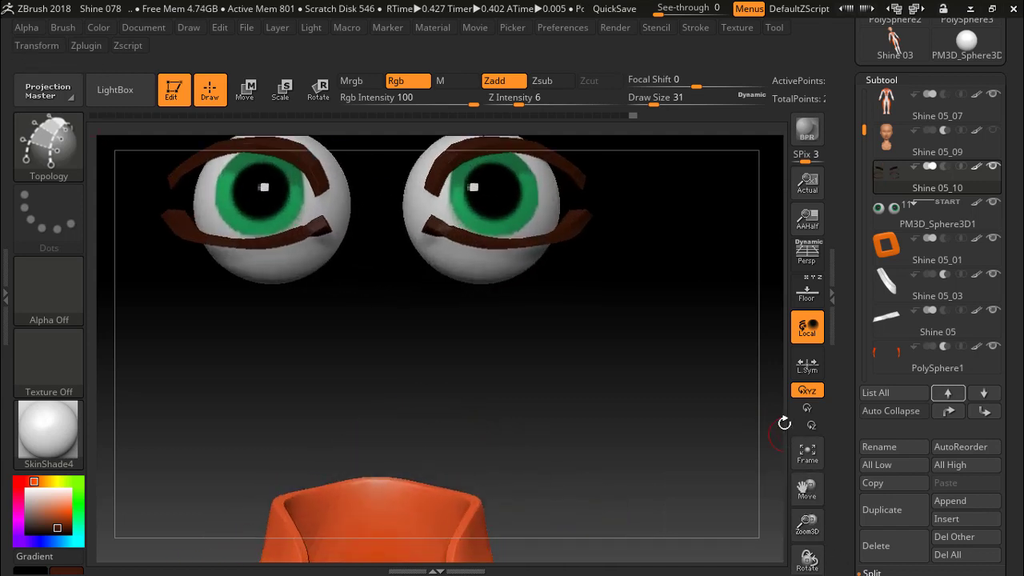
pyautogui.moveTo(808, 483)
pyautogui.mouseDown()
pyautogui.moveTo(804, 495)
pyautogui.moveTo(809, 460)
pyautogui.mouseUp()
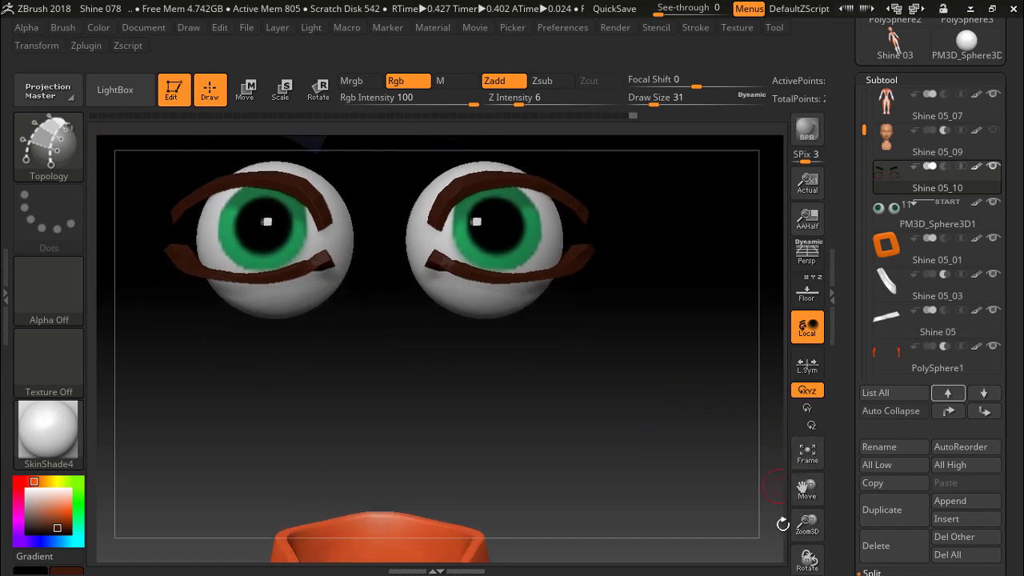
pyautogui.moveTo(807, 560)
pyautogui.mouseDown()
pyautogui.moveTo(798, 568)
pyautogui.moveTo(853, 350)
pyautogui.mouseUp()
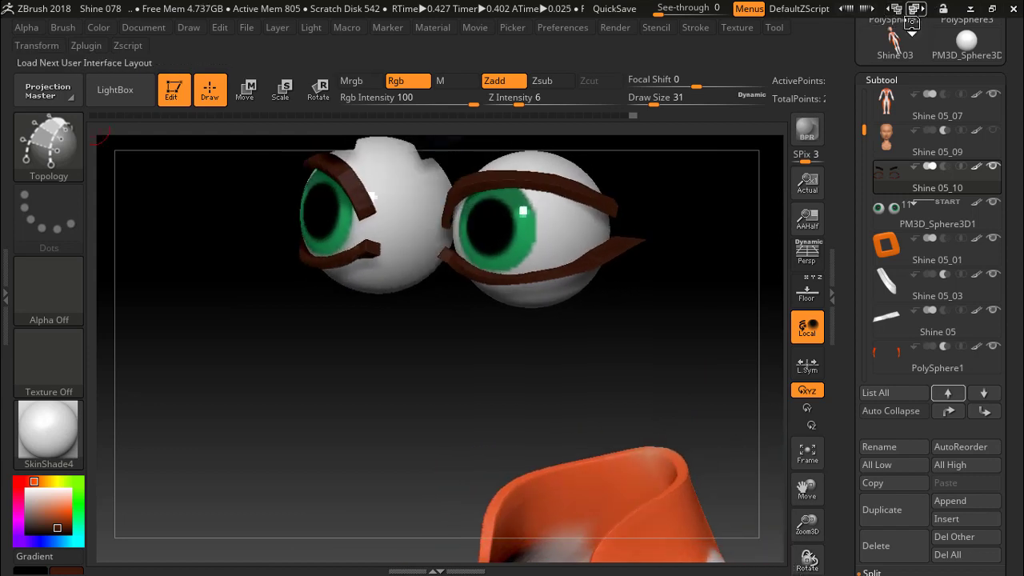
# Restore the compact_UI interface layout and rotate toward the eyes.
pyautogui.click(915, 9)
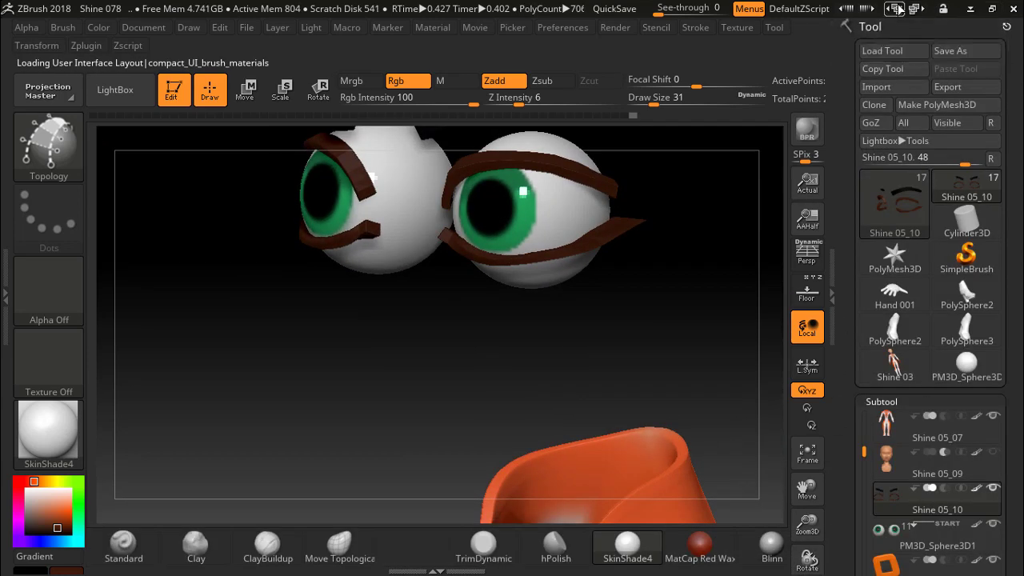
pyautogui.click(897, 9)
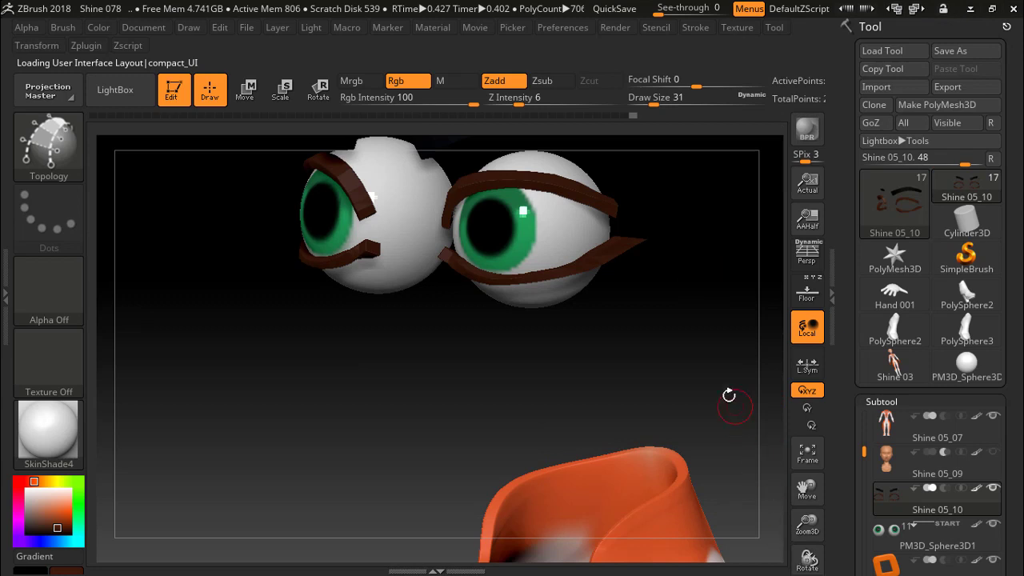
pyautogui.moveTo(729, 395)
pyautogui.mouseDown()
pyautogui.moveTo(692, 324)
pyautogui.moveTo(685, 418)
pyautogui.moveTo(694, 358)
pyautogui.mouseUp()
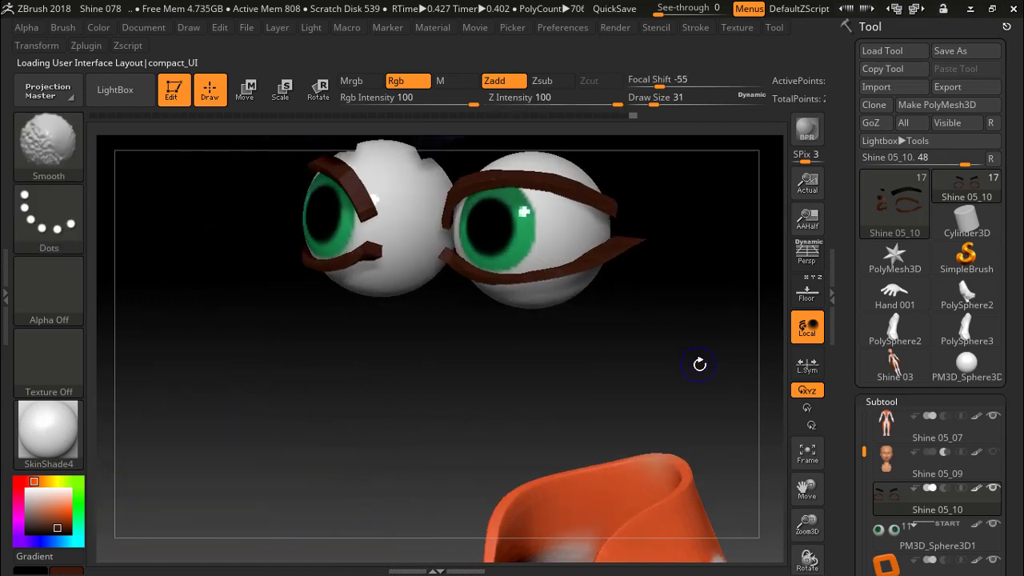
# Turn on polygroup display and orbit to view the colored eyebrow and lid strips.
pyautogui.hotkey('shift', 'f')
pyautogui.moveTo(724, 400); pyautogui.dragTo(718, 370)
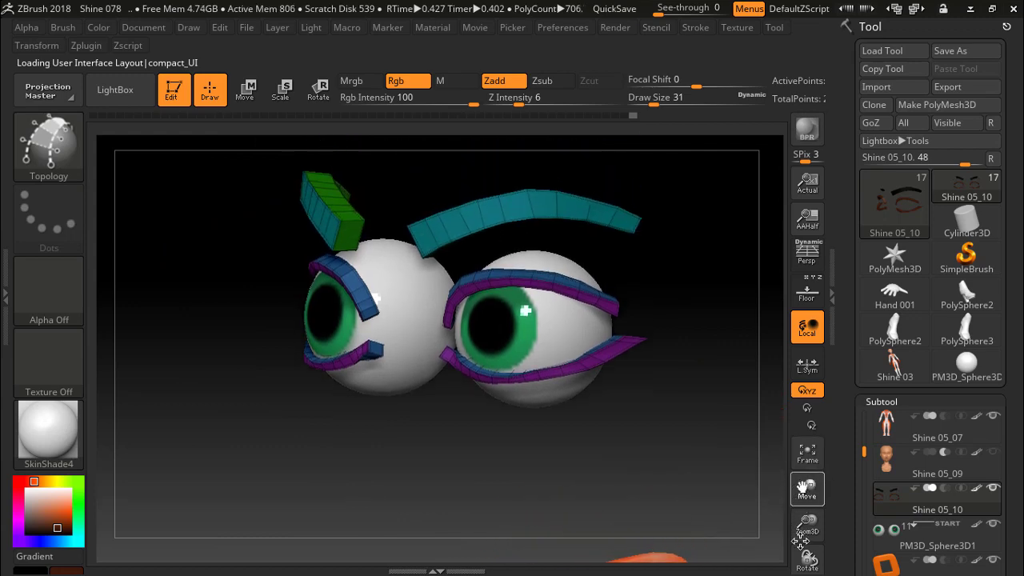
pyautogui.moveTo(694, 331)
pyautogui.mouseDown()
pyautogui.moveTo(601, 355)
pyautogui.moveTo(761, 354)
pyautogui.moveTo(753, 317)
pyautogui.moveTo(711, 347)
pyautogui.moveTo(728, 320)
pyautogui.mouseUp()
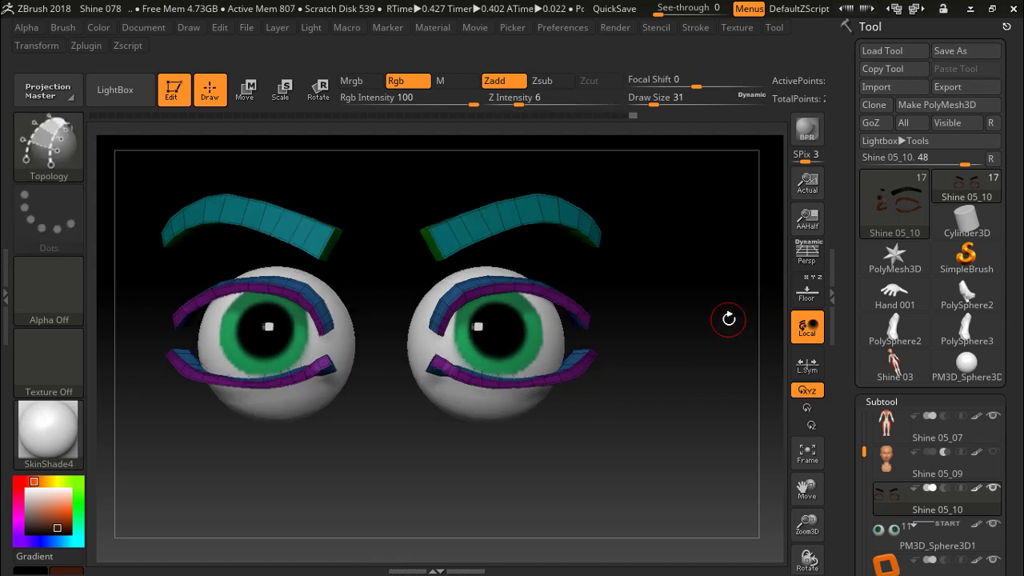
pyautogui.moveTo(723, 285)
pyautogui.mouseDown()
pyautogui.moveTo(631, 306)
pyautogui.moveTo(712, 304)
pyautogui.moveTo(743, 291)
pyautogui.moveTo(640, 300)
pyautogui.moveTo(715, 302)
pyautogui.mouseUp()
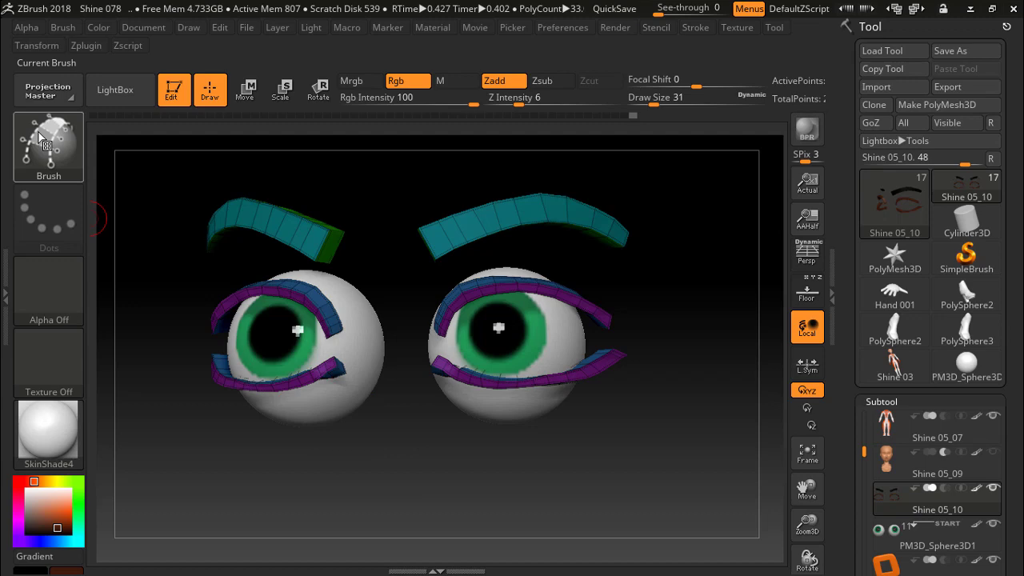
# With the Move Topological brush, pull the upper eyelids' outer tips inward.
pyautogui.click(40, 138)
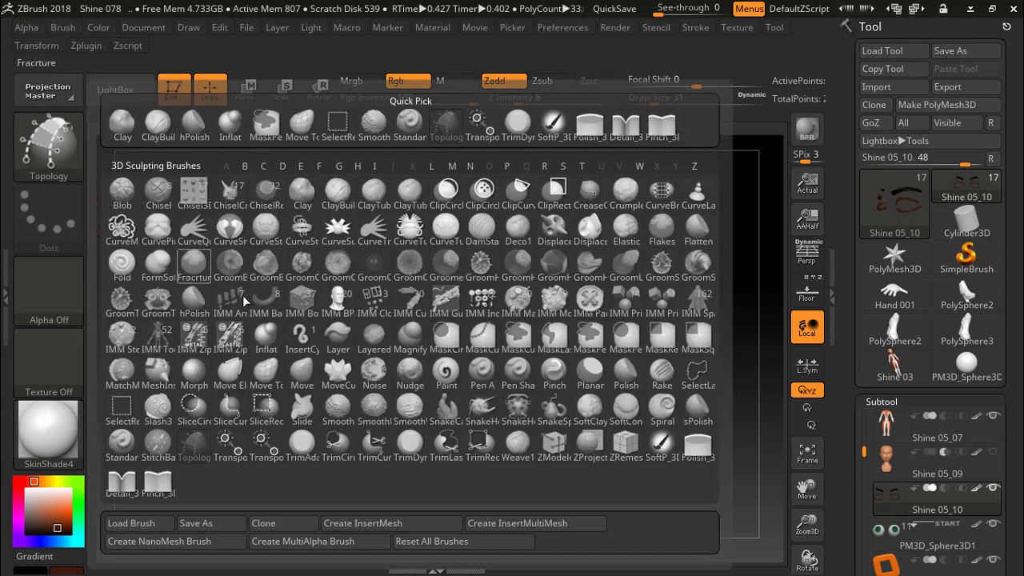
pyautogui.click(300, 356)
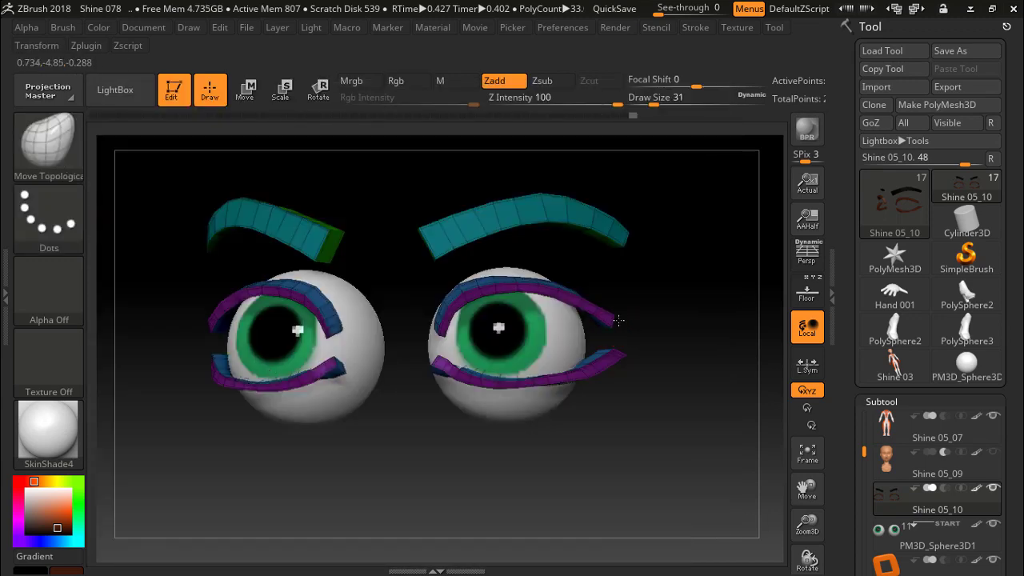
pyautogui.moveTo(644, 330); pyautogui.dragTo(615, 335)
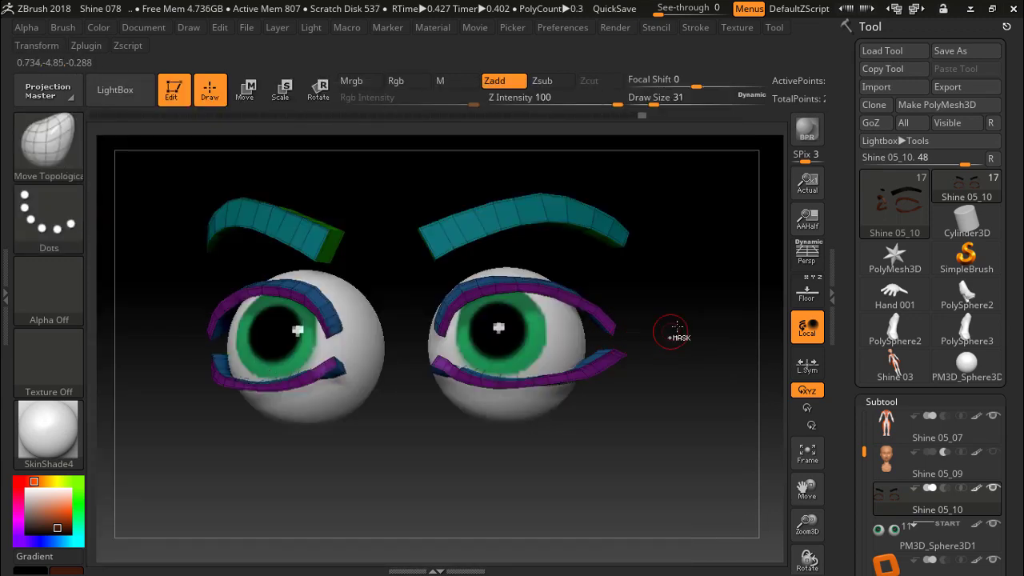
pyautogui.moveTo(704, 228); pyautogui.dragTo(623, 322)
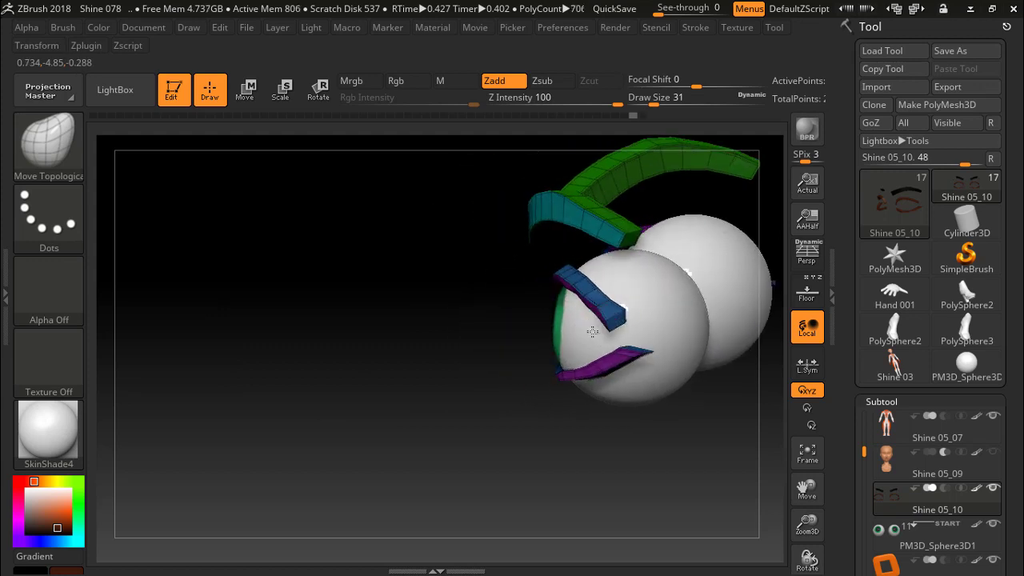
pyautogui.moveTo(396, 324); pyautogui.dragTo(461, 328)
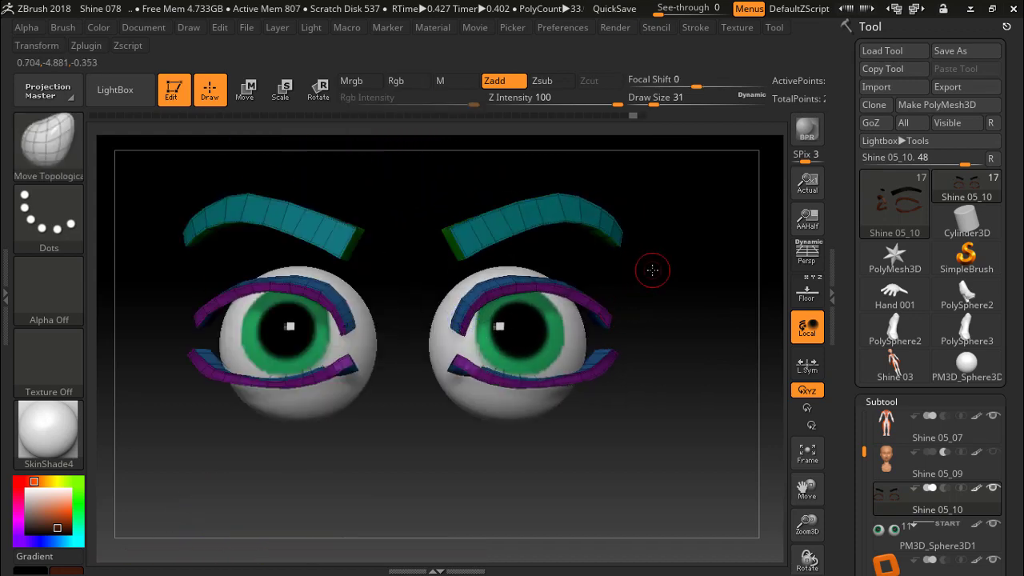
pyautogui.moveTo(653, 271)
pyautogui.mouseDown()
pyautogui.moveTo(498, 336)
pyautogui.moveTo(528, 320)
pyautogui.mouseUp()
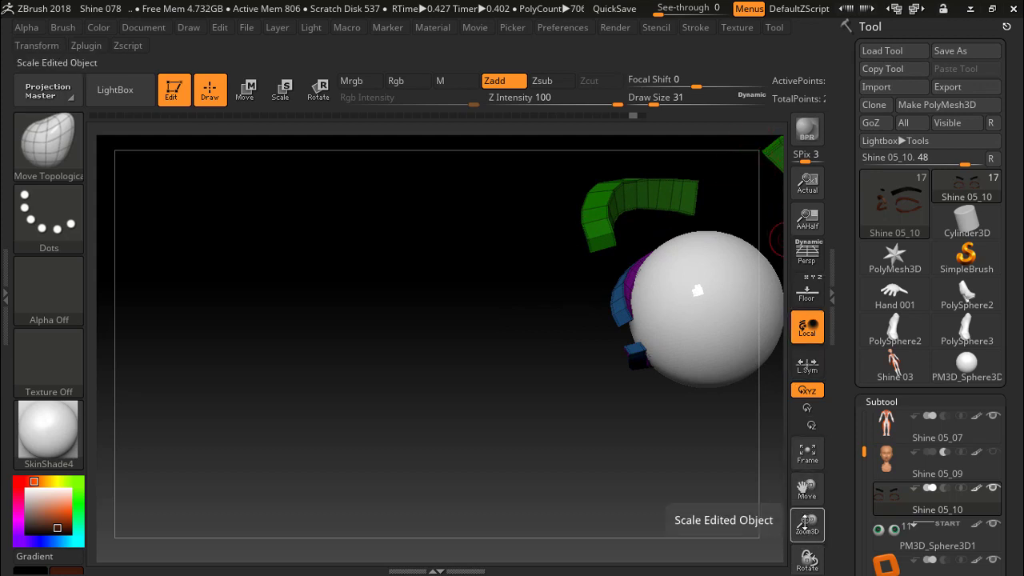
# Make the Shine 05_09 head visible again and view it from the side.
pyautogui.moveTo(805, 524); pyautogui.dragTo(808, 520)
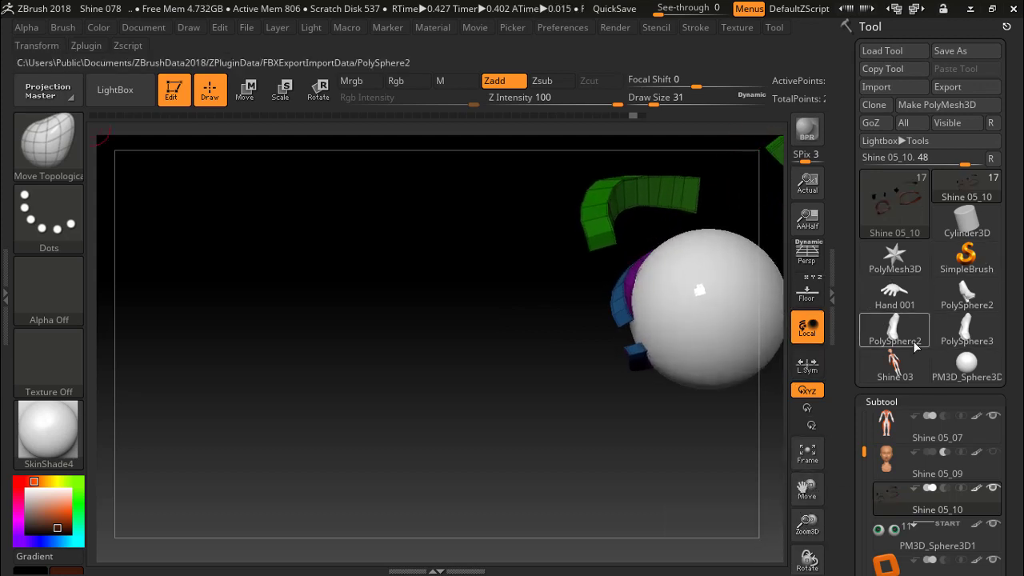
pyautogui.click(993, 451)
pyautogui.moveTo(389, 320)
pyautogui.mouseDown()
pyautogui.moveTo(433, 323)
pyautogui.moveTo(645, 232)
pyautogui.moveTo(663, 133)
pyautogui.moveTo(665, 189)
pyautogui.moveTo(635, 281)
pyautogui.moveTo(574, 327)
pyautogui.mouseUp()
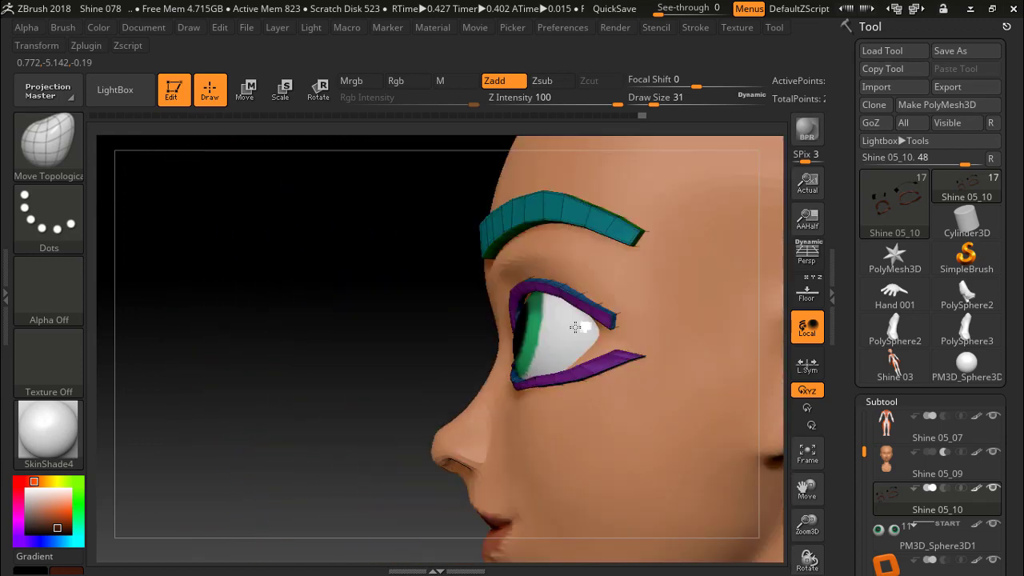
pyautogui.moveTo(445, 296)
pyautogui.mouseDown()
pyautogui.moveTo(642, 256)
pyautogui.moveTo(631, 266)
pyautogui.mouseUp()
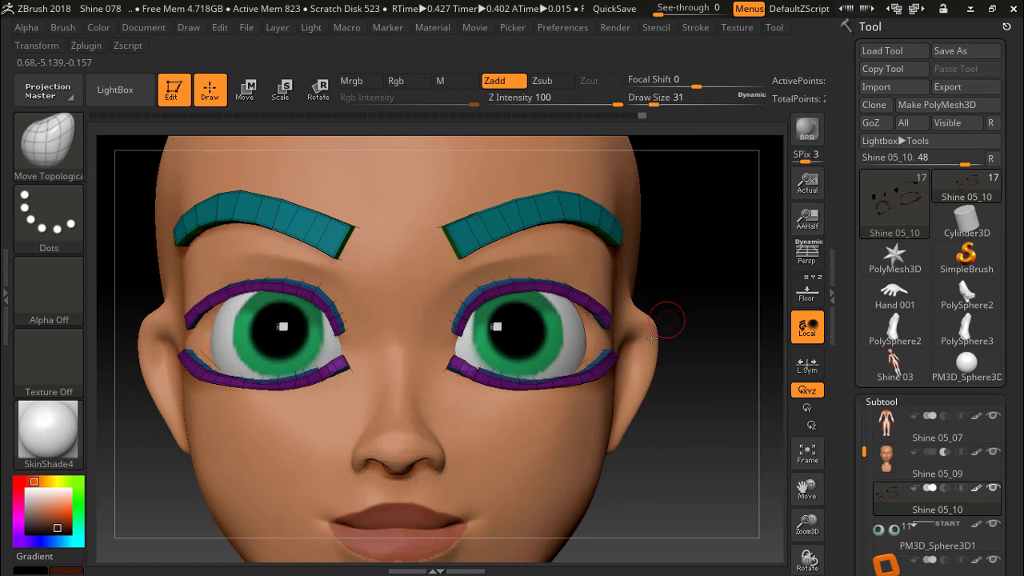
pyautogui.moveTo(713, 283); pyautogui.dragTo(610, 285)
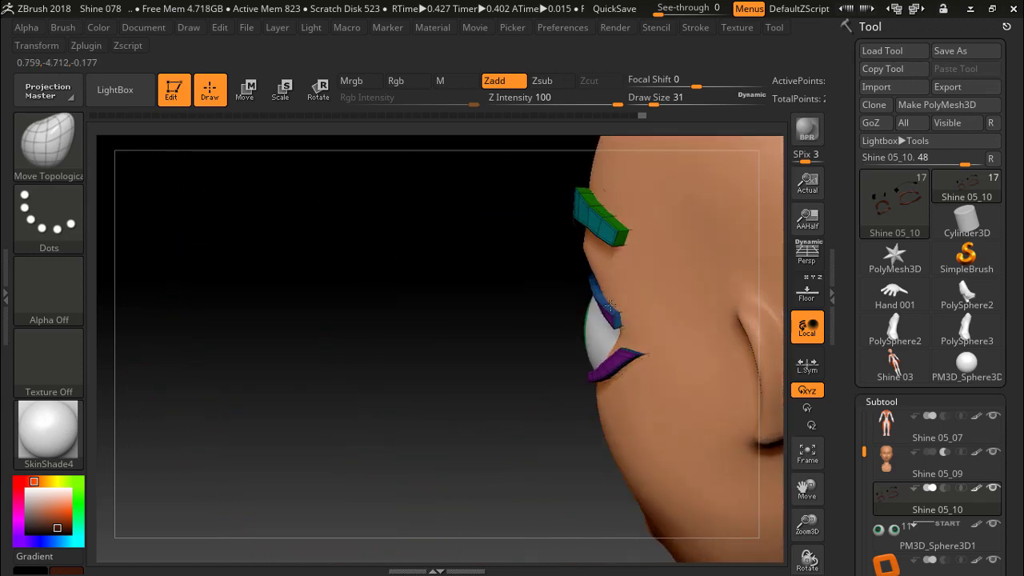
pyautogui.moveTo(661, 159); pyautogui.dragTo(681, 278)
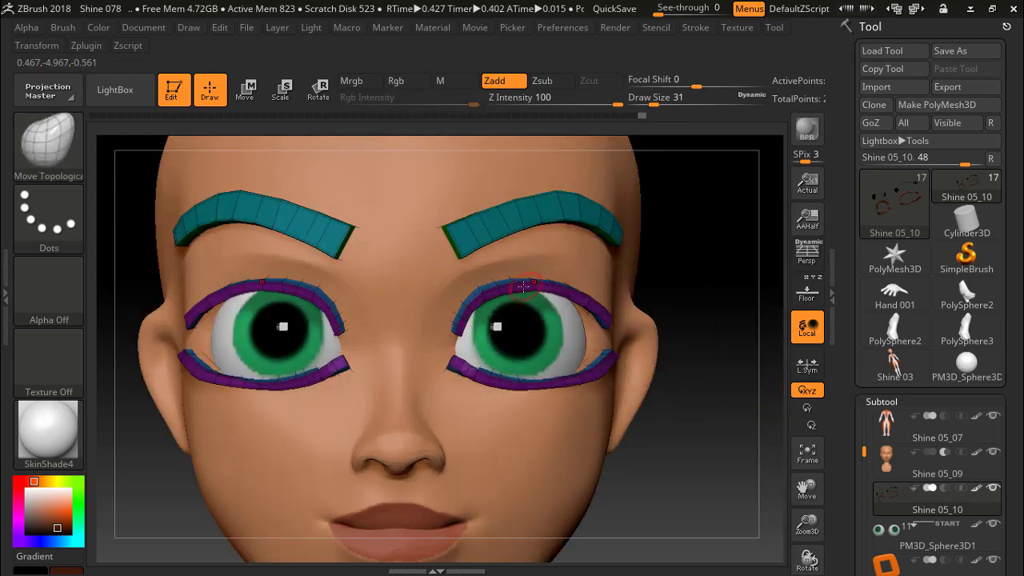
pyautogui.moveTo(702, 247); pyautogui.dragTo(664, 264)
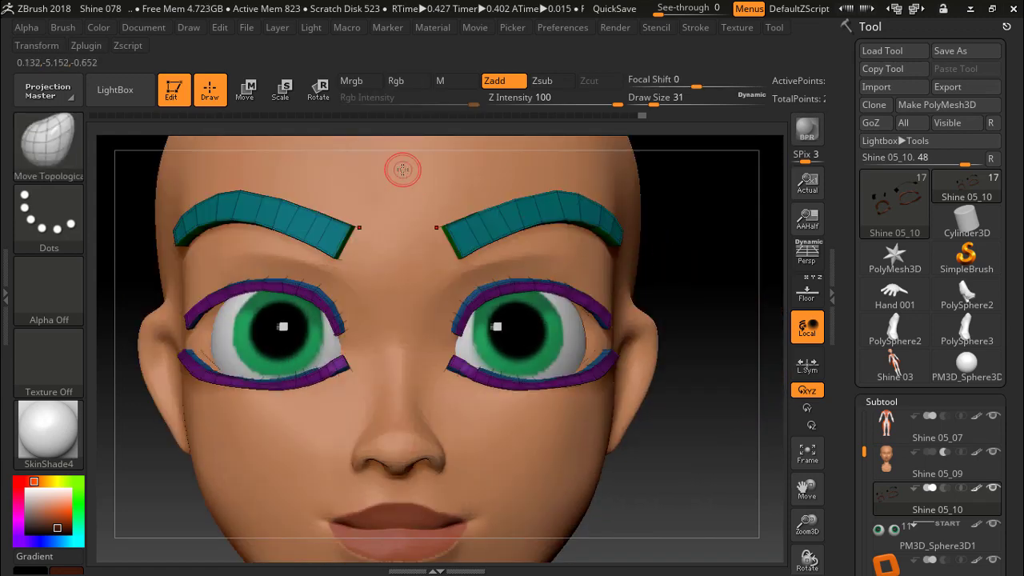
# Save the project as Shine 079.ZPR, replacing the version number 078.
pyautogui.click(248, 30)
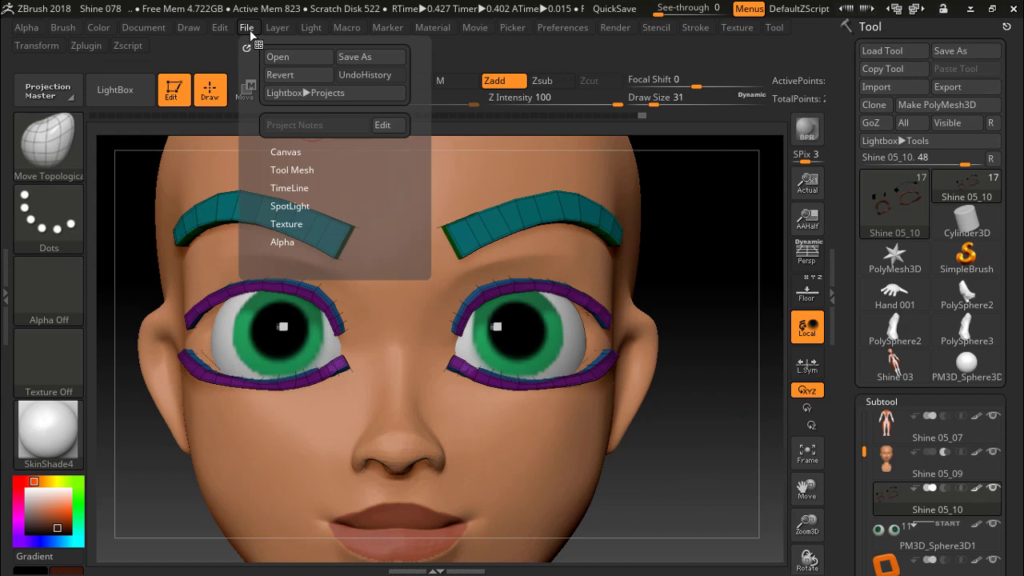
pyautogui.click(355, 56)
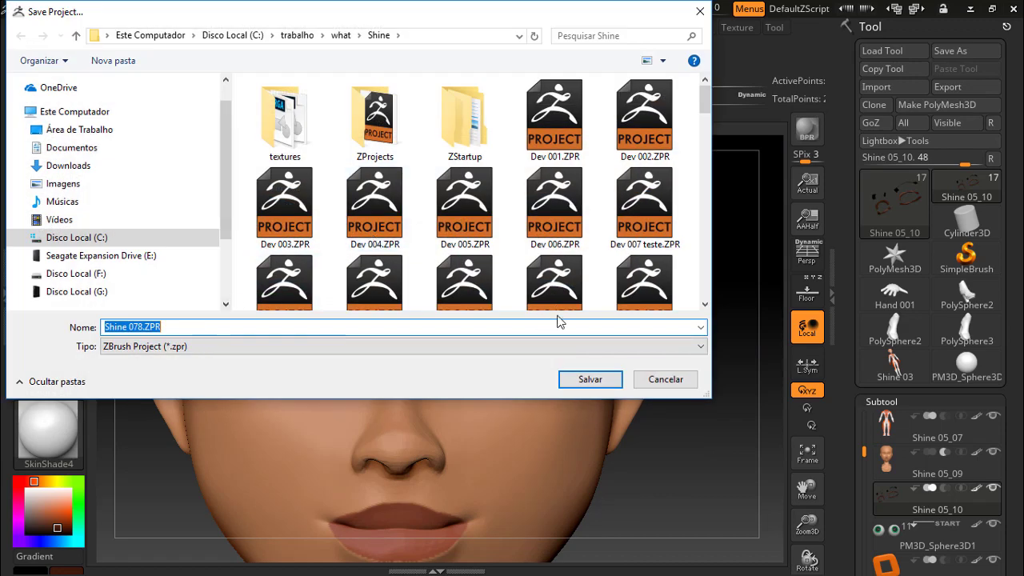
pyautogui.moveTo(705, 100); pyautogui.dragTo(705, 284)
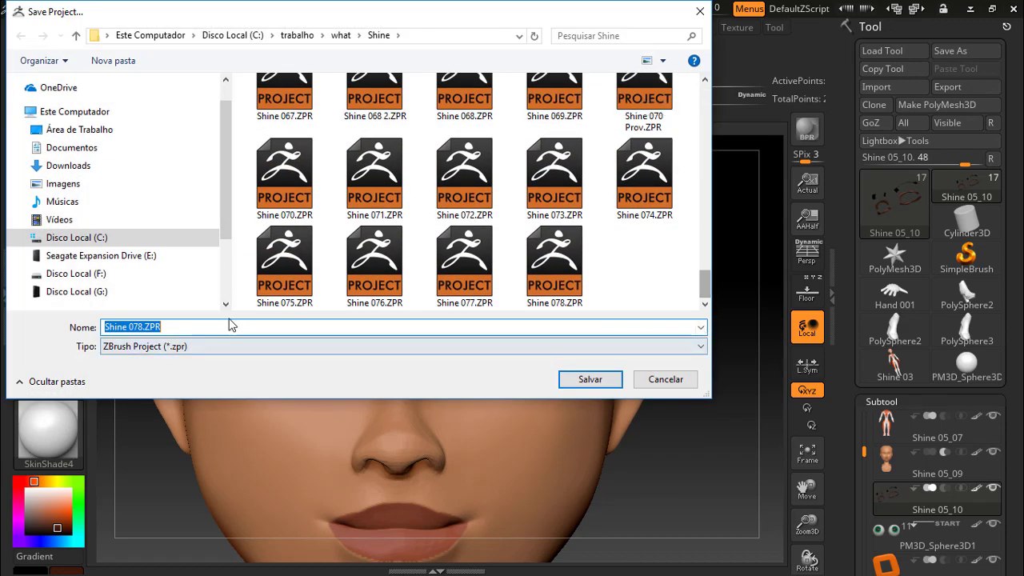
pyautogui.click(142, 327)
pyautogui.press('BackSpace')
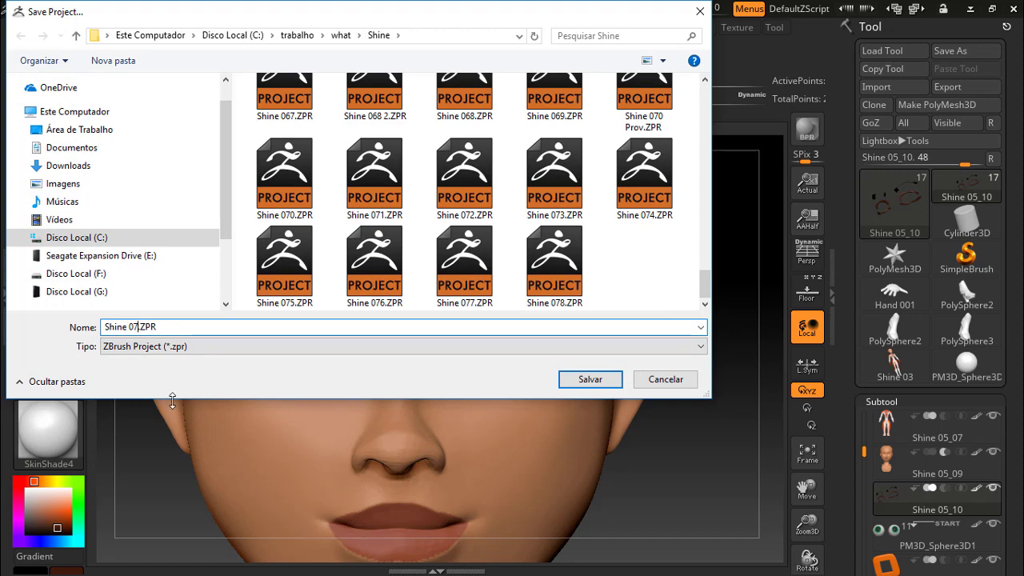
pyautogui.write('9')
pyautogui.click(591, 380)
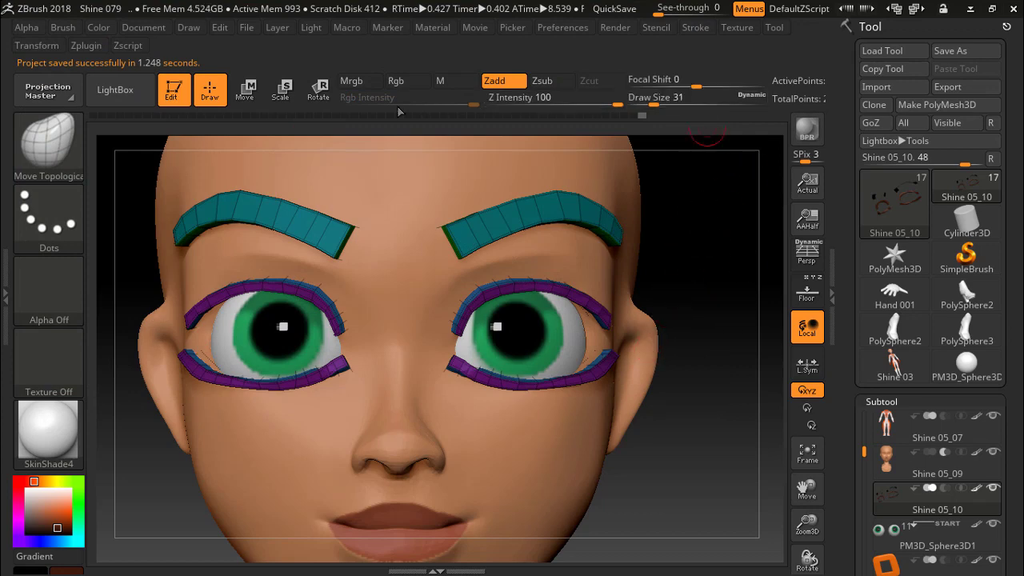
# With a larger Move Topological brush, shift the eyebrow strip's inner tip, then drop Draw Size to 51.
pyautogui.moveTo(653, 105); pyautogui.dragTo(676, 111)
pyautogui.moveTo(631, 252); pyautogui.dragTo(585, 258, button='right')
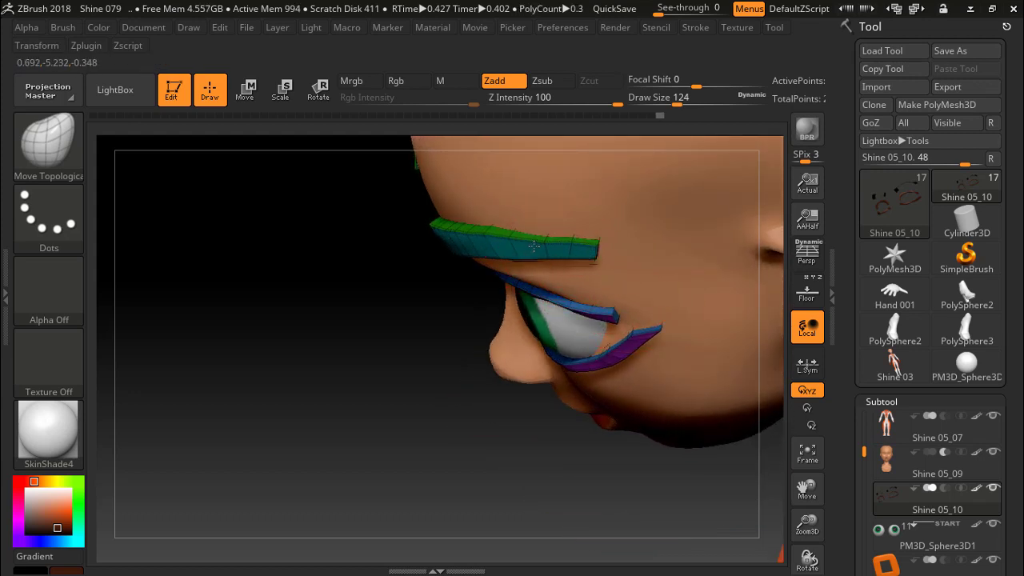
pyautogui.moveTo(533, 246)
pyautogui.mouseDown(button='right')
pyautogui.moveTo(270, 290)
pyautogui.moveTo(367, 82)
pyautogui.moveTo(352, 152)
pyautogui.mouseUp(button='right')
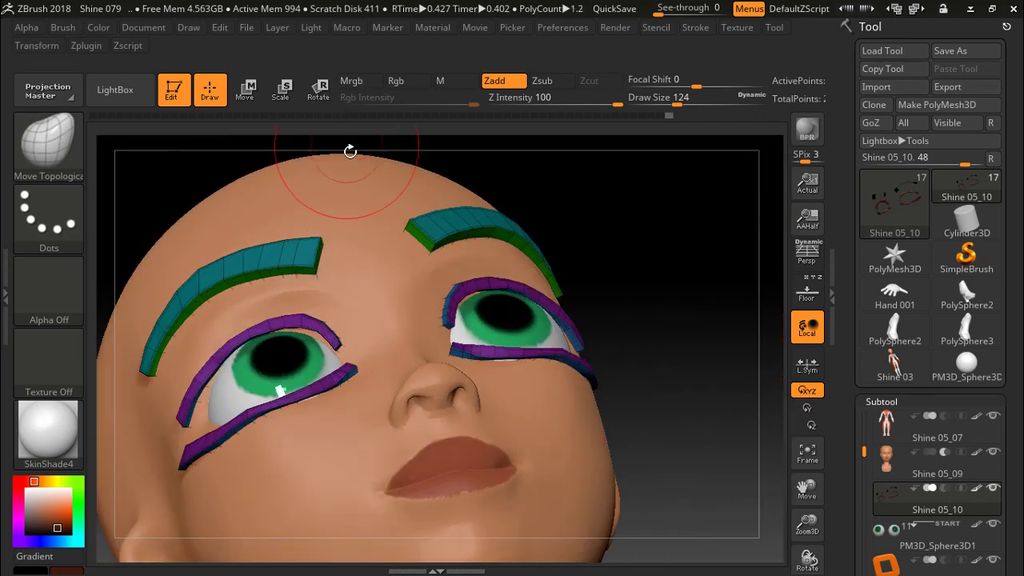
pyautogui.moveTo(431, 212); pyautogui.dragTo(423, 224)
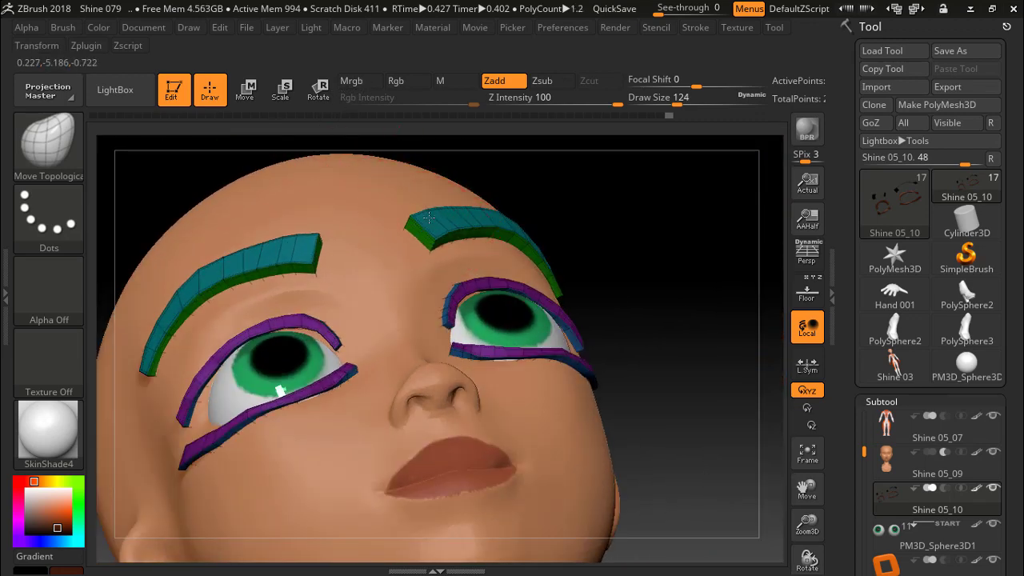
pyautogui.moveTo(645, 190)
pyautogui.mouseDown()
pyautogui.moveTo(653, 318)
pyautogui.moveTo(539, 313)
pyautogui.moveTo(632, 301)
pyautogui.moveTo(608, 346)
pyautogui.mouseUp()
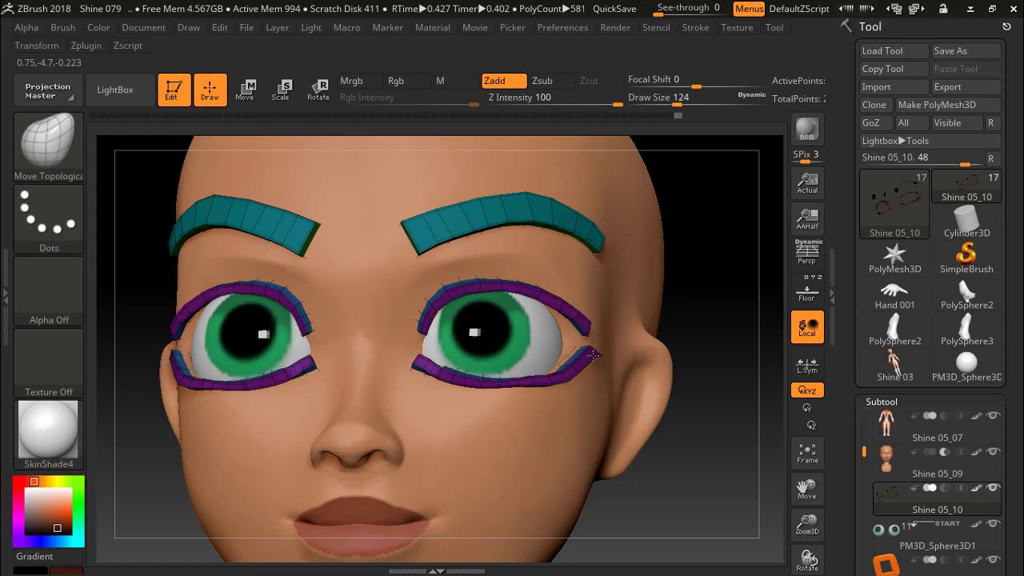
pyautogui.keyDown('shift'); pyautogui.moveTo(596, 361); pyautogui.dragTo(606, 356); pyautogui.keyUp('shift')
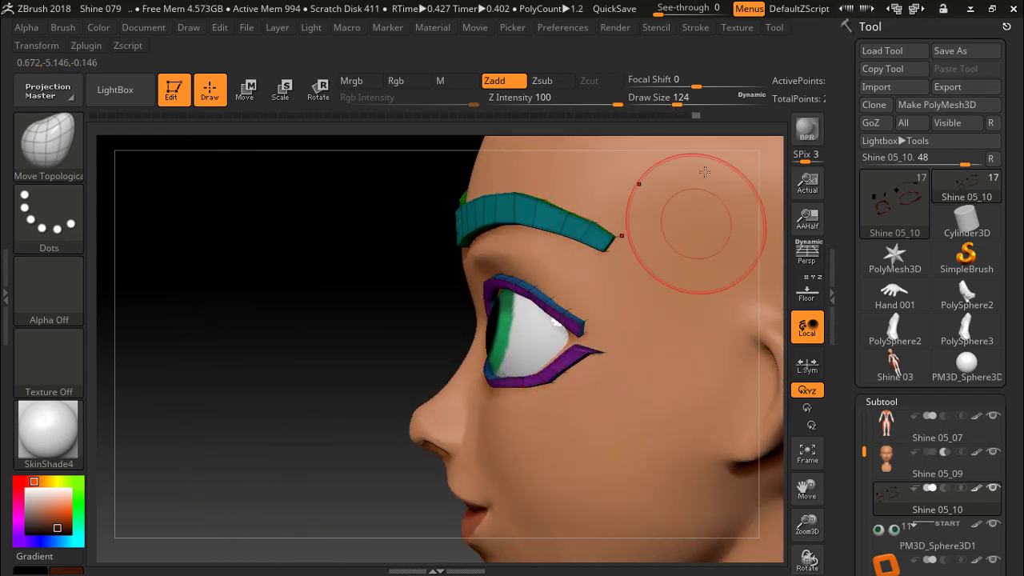
pyautogui.moveTo(676, 104); pyautogui.dragTo(660, 104)
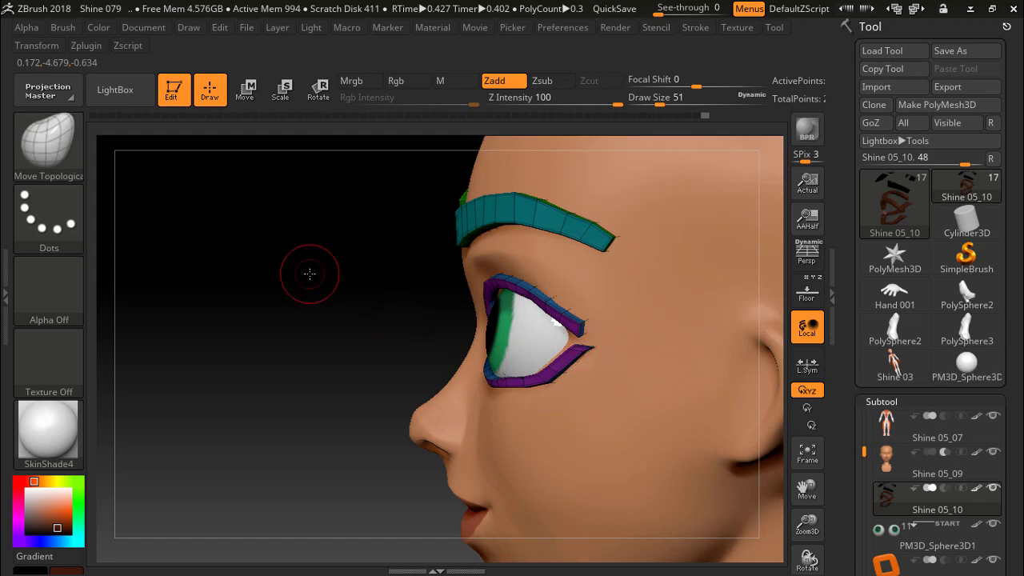
# Pull the outer corners of the purple eyelid rims inward against the eyes.
pyautogui.keyDown('shift'); pyautogui.moveTo(308, 274); pyautogui.dragTo(426, 297); pyautogui.keyUp('shift')
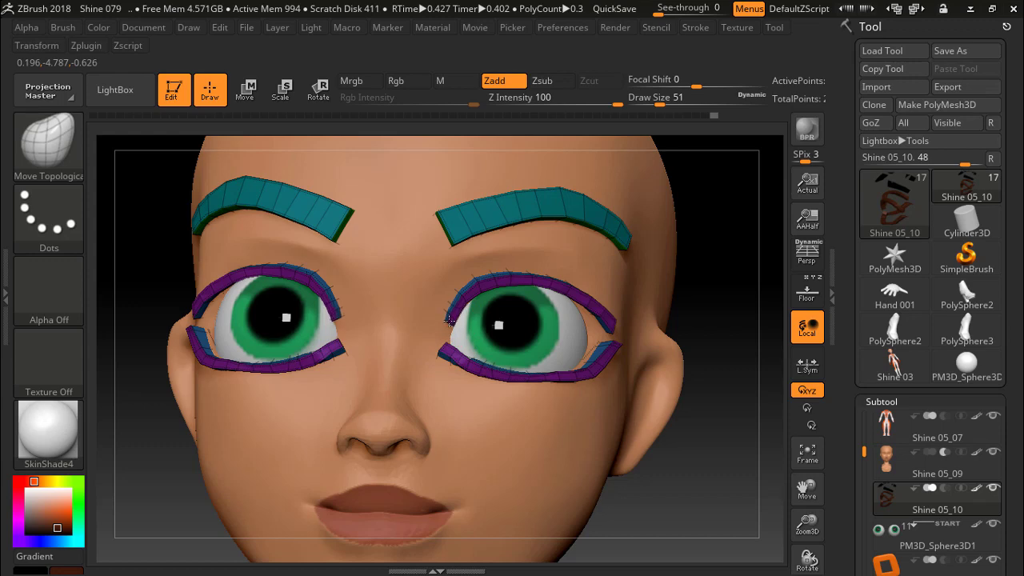
pyautogui.moveTo(743, 222)
pyautogui.mouseDown()
pyautogui.moveTo(722, 293)
pyautogui.moveTo(636, 295)
pyautogui.mouseUp()
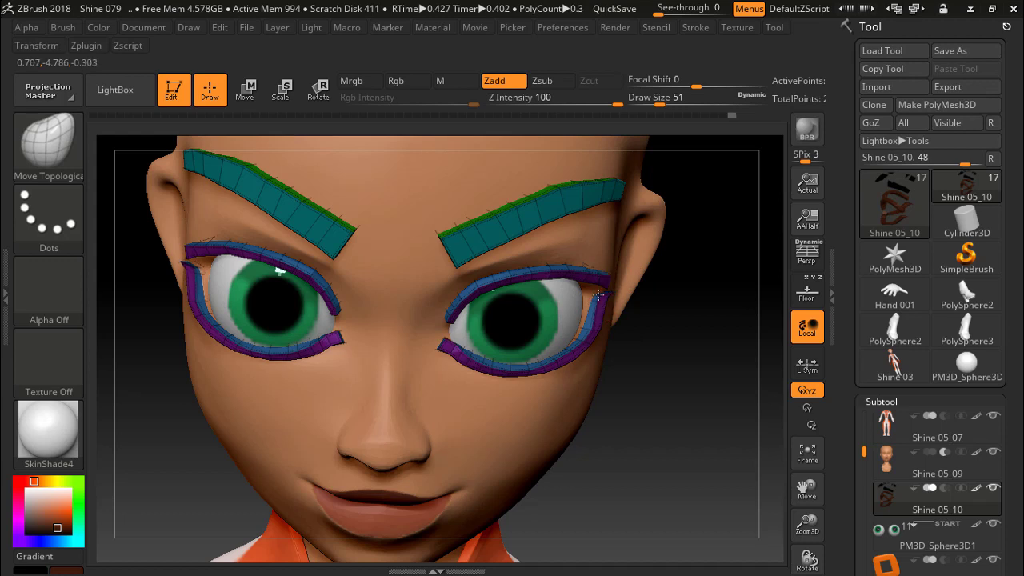
pyautogui.moveTo(592, 324); pyautogui.dragTo(585, 322)
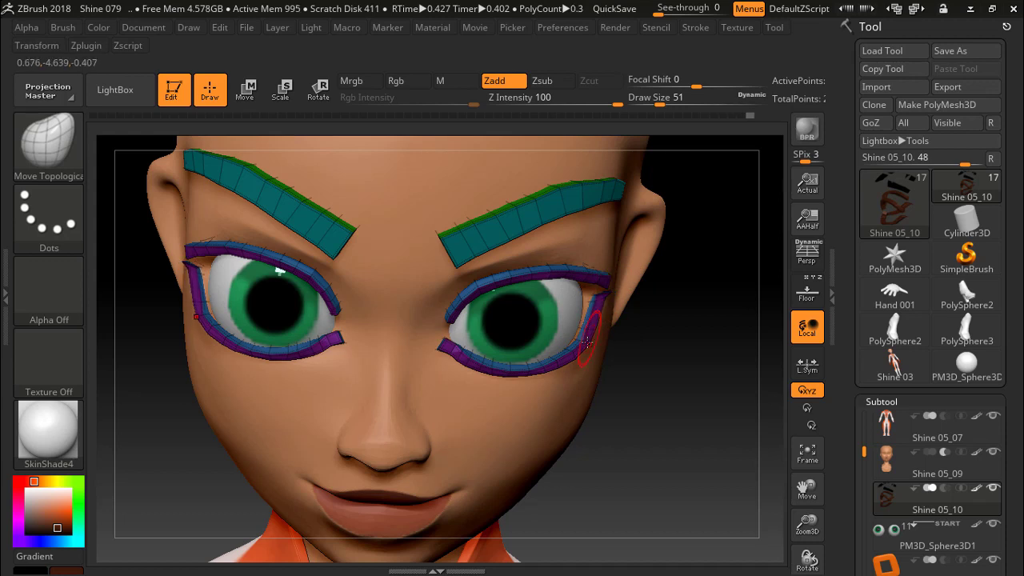
pyautogui.moveTo(676, 376)
pyautogui.mouseDown()
pyautogui.moveTo(641, 337)
pyautogui.moveTo(443, 417)
pyautogui.mouseUp()
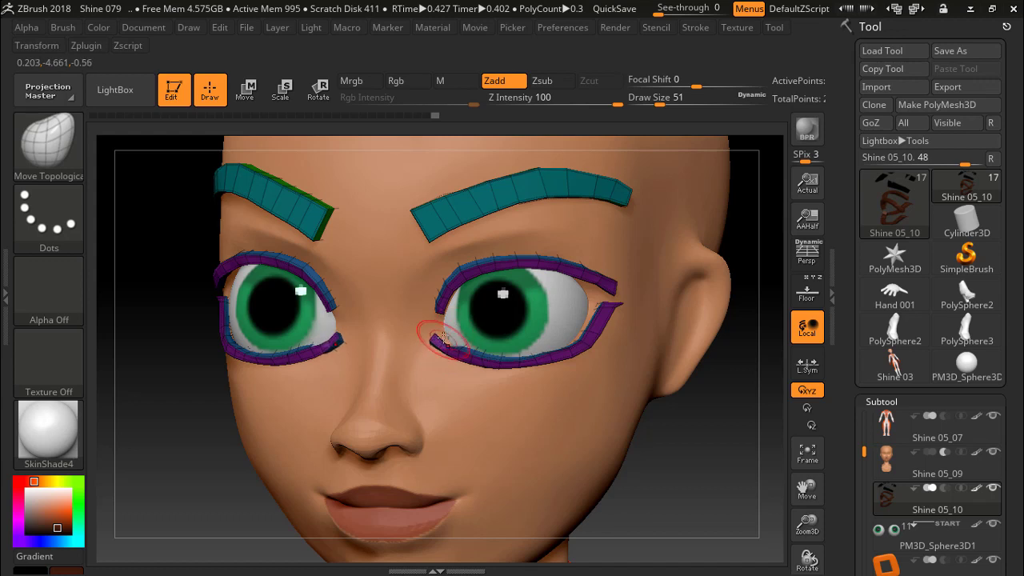
# Reshape the inner ends of the lower lid rims so they hug the eye corners.
pyautogui.moveTo(432, 341); pyautogui.dragTo(462, 352)
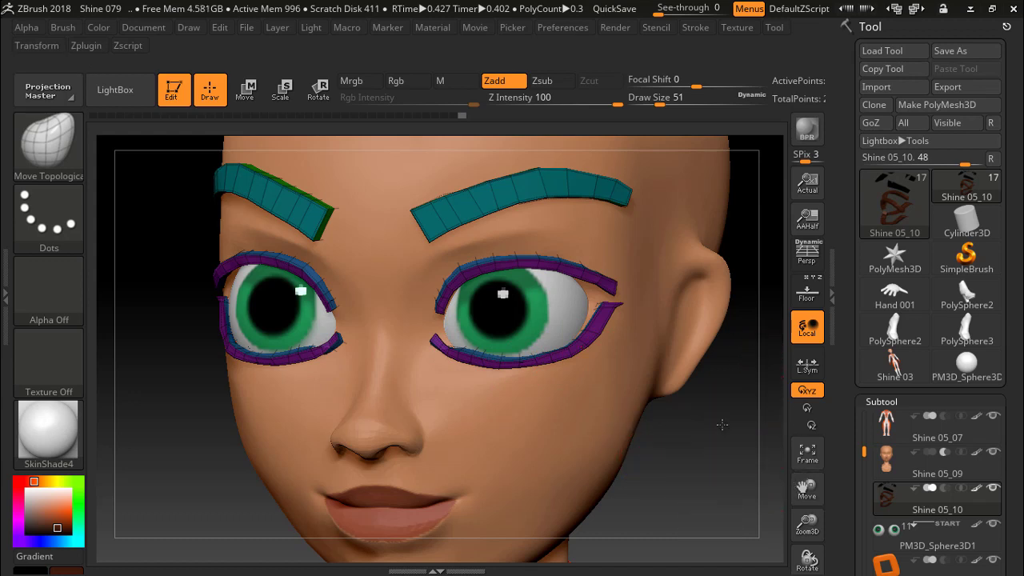
pyautogui.moveTo(721, 425); pyautogui.dragTo(676, 416)
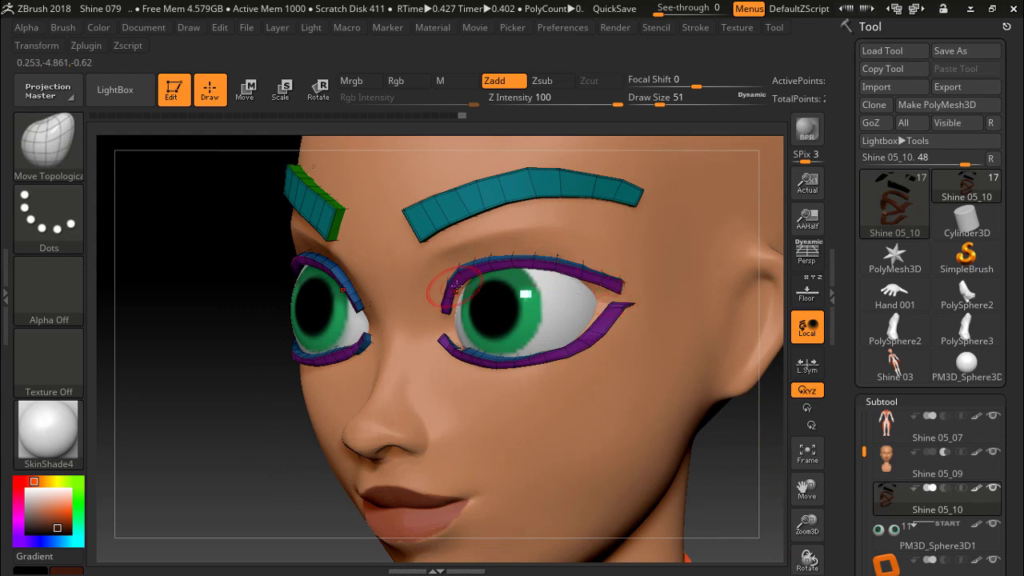
pyautogui.moveTo(232, 264); pyautogui.dragTo(555, 277)
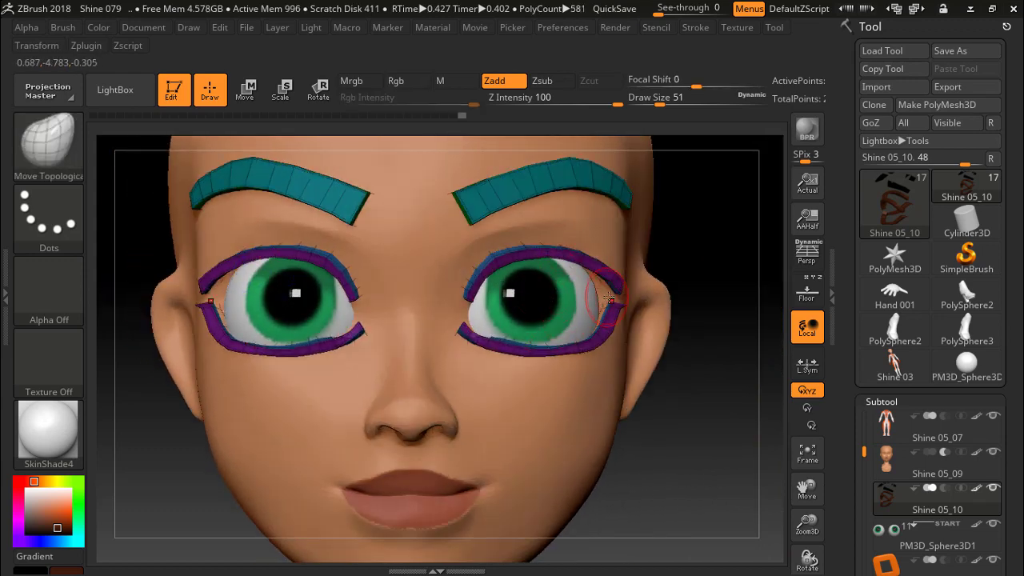
pyautogui.moveTo(473, 325); pyautogui.dragTo(502, 347)
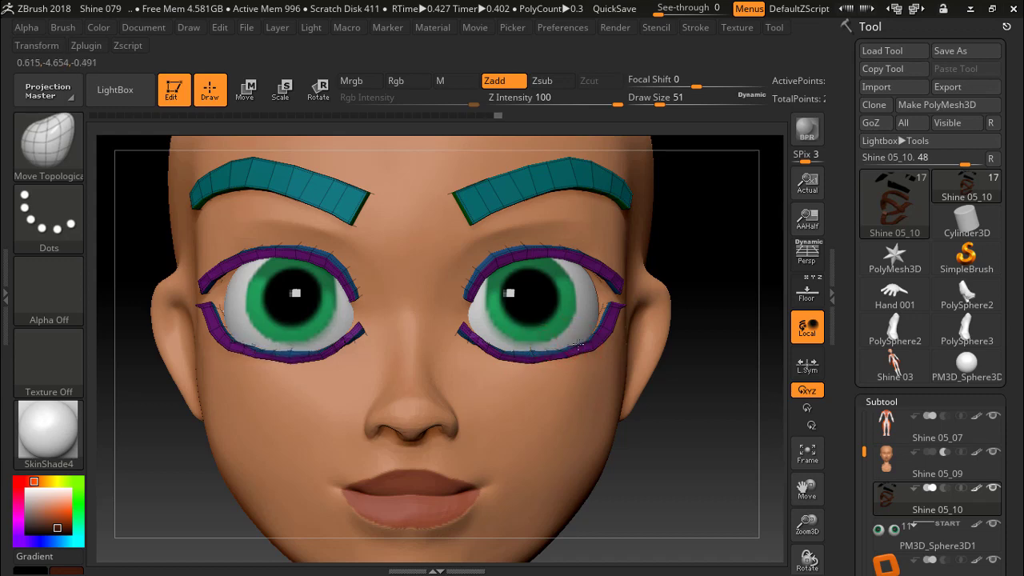
pyautogui.moveTo(722, 205)
pyautogui.mouseDown()
pyautogui.moveTo(720, 398)
pyautogui.moveTo(722, 226)
pyautogui.moveTo(720, 256)
pyautogui.mouseUp()
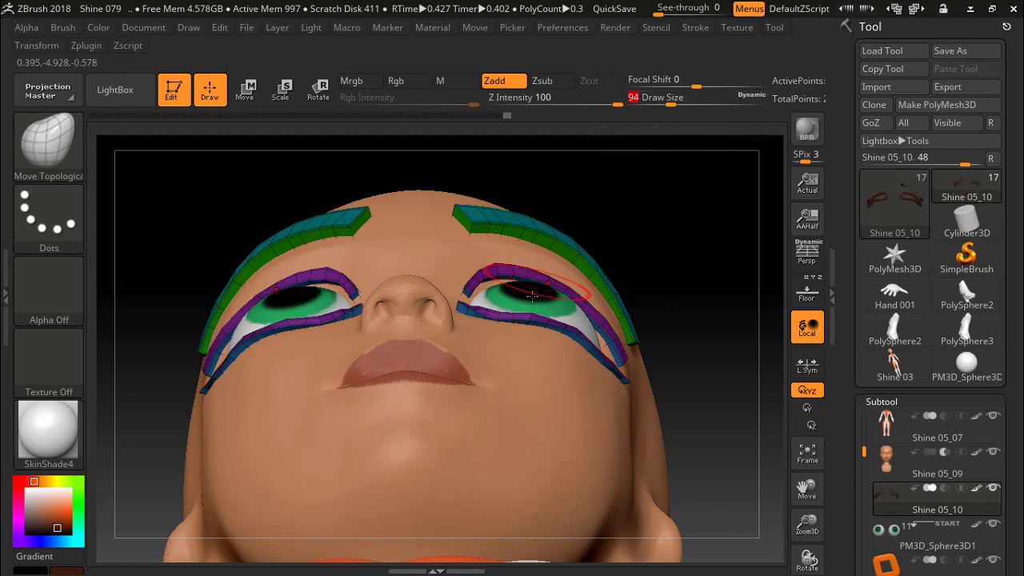
# Smooth the lower eyelid rims flat on both eyes, entering 45 as the new brush strength.
pyautogui.press('shift')
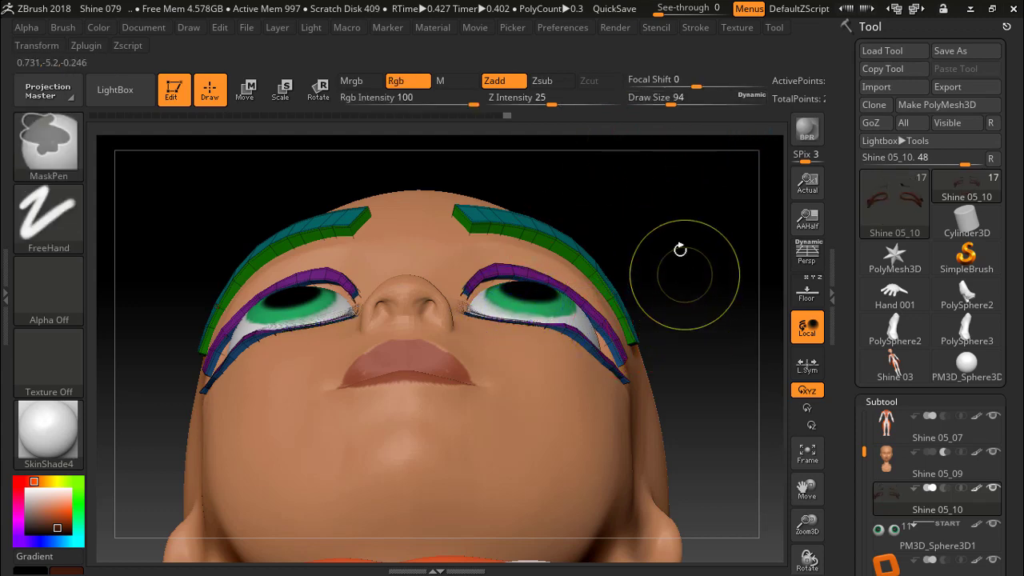
pyautogui.moveTo(680, 240); pyautogui.dragTo(684, 324)
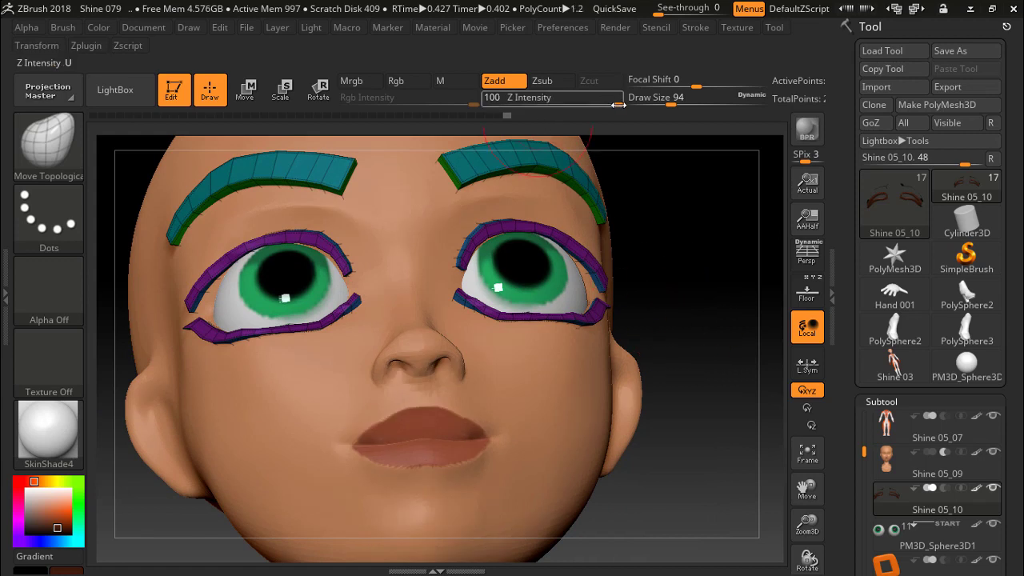
pyautogui.keyDown('shift'); pyautogui.moveTo(487, 321); pyautogui.dragTo(566, 326); pyautogui.keyUp('shift')
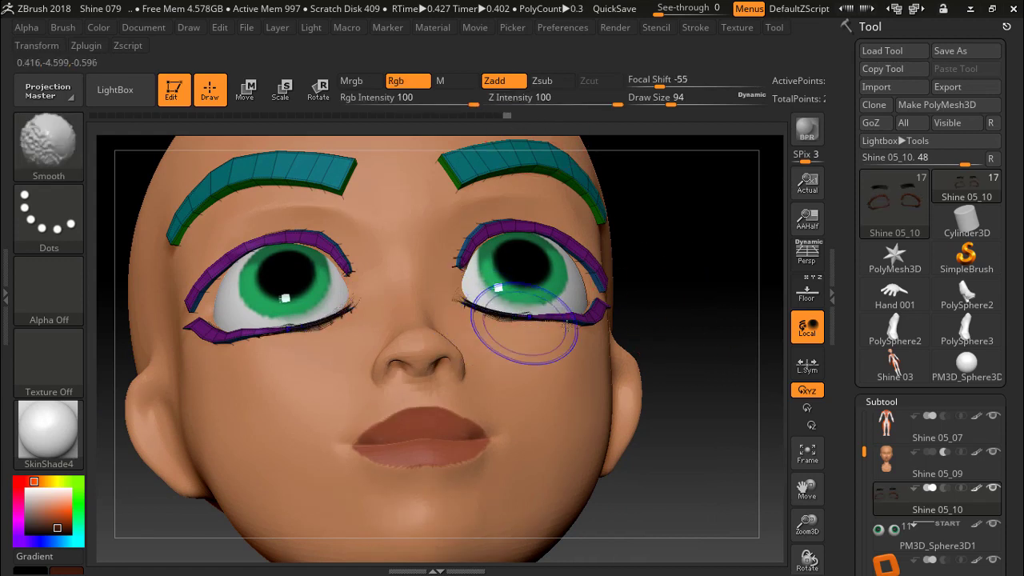
pyautogui.write('4')
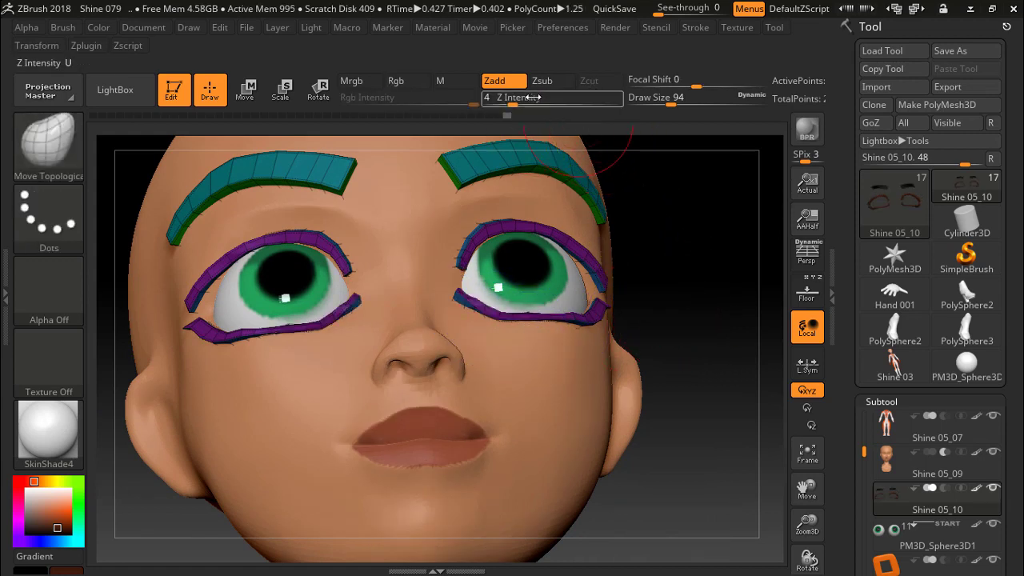
pyautogui.write('5')
pyautogui.press('Return')
pyautogui.press('shift')
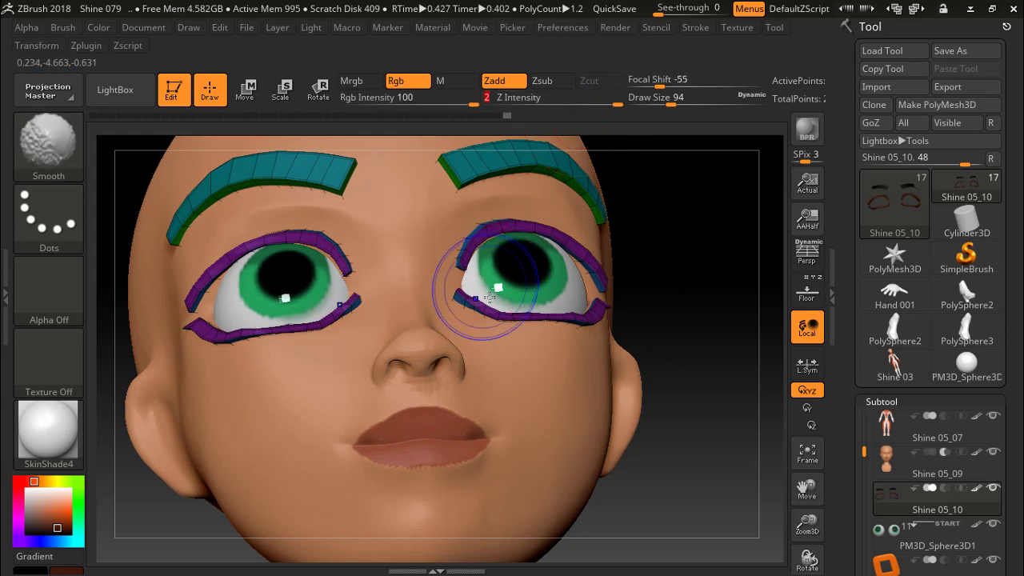
pyautogui.press('shift')
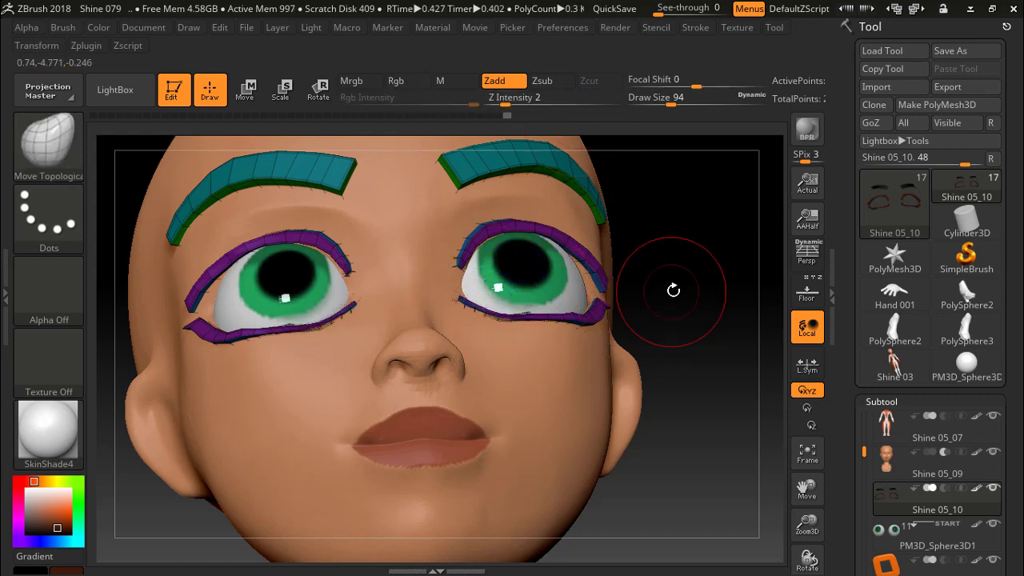
pyautogui.moveTo(675, 290)
pyautogui.mouseDown()
pyautogui.moveTo(637, 361)
pyautogui.moveTo(461, 237)
pyautogui.mouseUp()
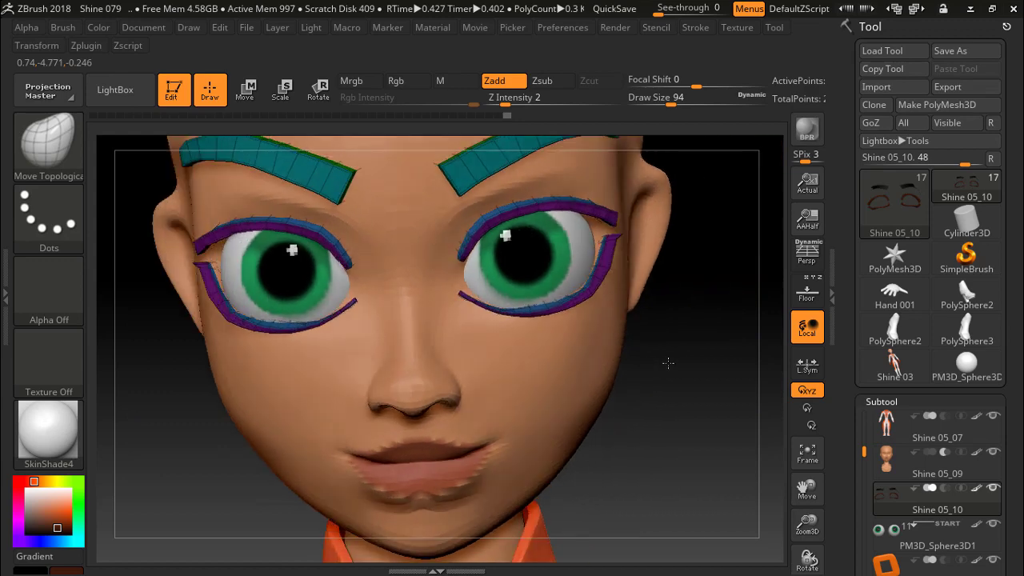
# Smooth the outer corner of the eyelid rim with the Smooth brush.
pyautogui.press('shift')
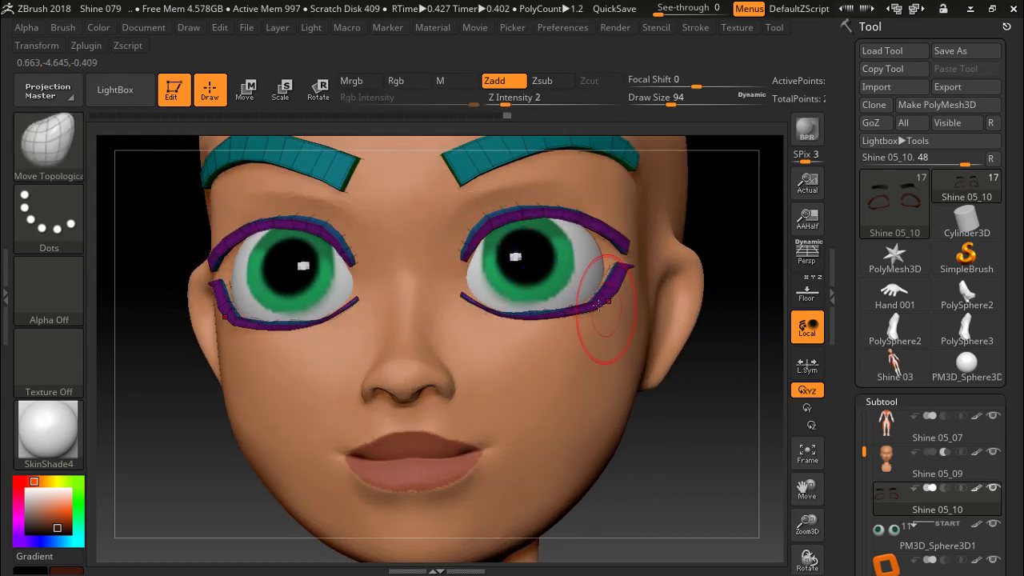
pyautogui.press('shift')
pyautogui.moveTo(623, 249)
pyautogui.keyDown('shift'); pyautogui.mouseDown()
pyautogui.moveTo(616, 217)
pyautogui.moveTo(663, 296)
pyautogui.mouseUp(); pyautogui.keyUp('shift')
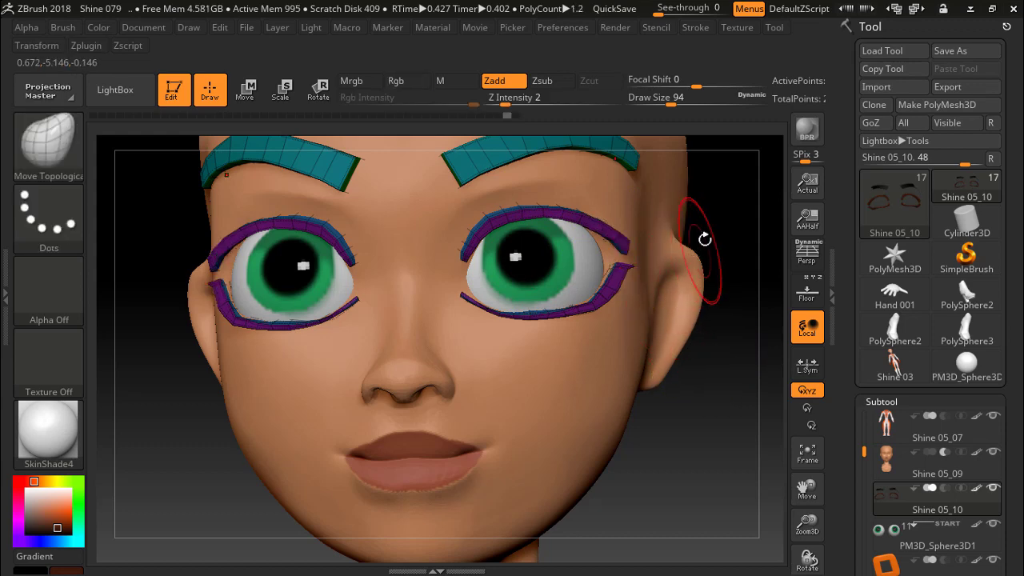
# Orbit the head through front, three-quarter and side views to check the eyelids look even.
pyautogui.moveTo(704, 235); pyautogui.dragTo(713, 222)
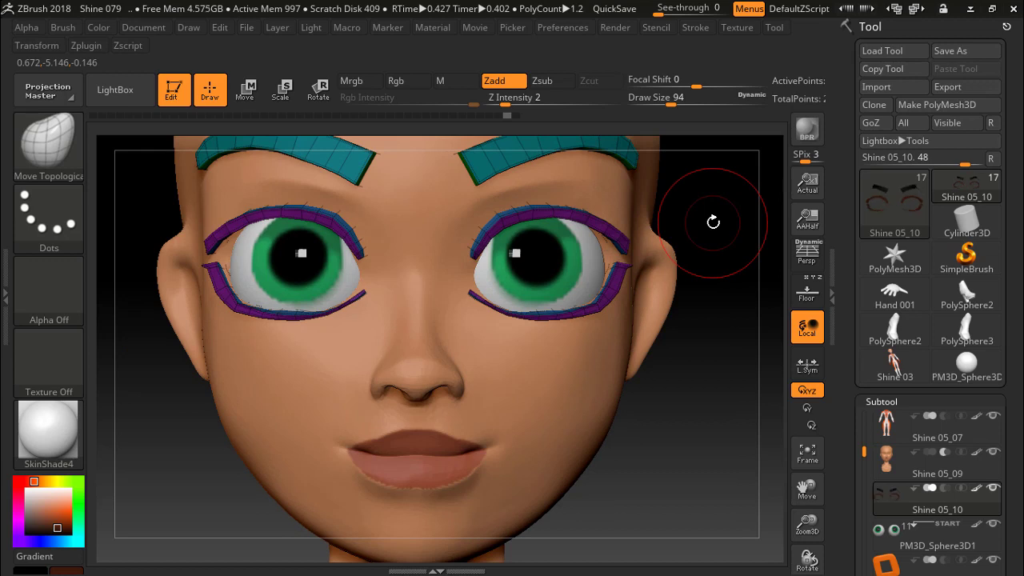
pyautogui.moveTo(720, 213)
pyautogui.mouseDown()
pyautogui.moveTo(750, 210)
pyautogui.moveTo(735, 214)
pyautogui.mouseUp()
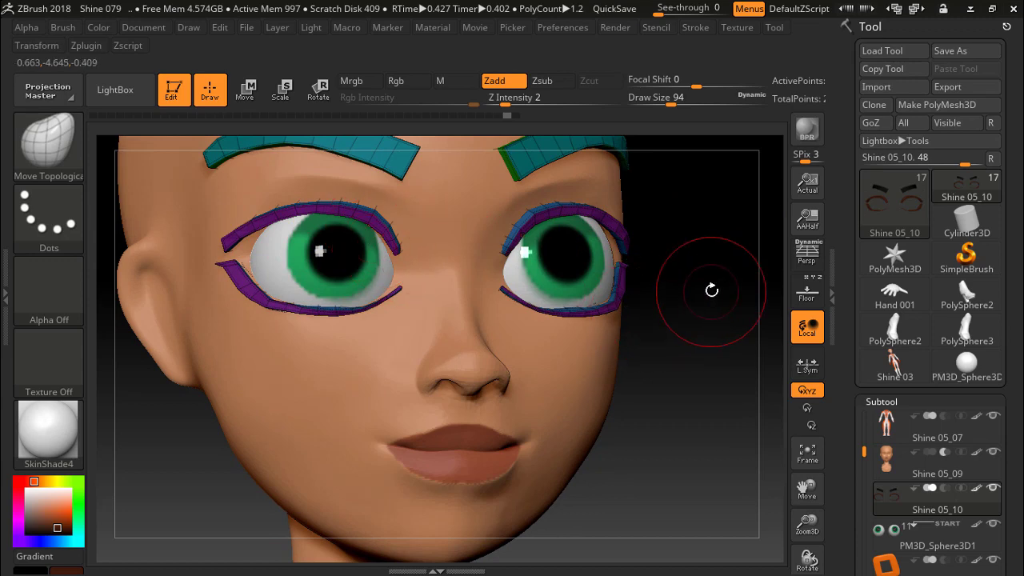
pyautogui.moveTo(709, 290)
pyautogui.mouseDown()
pyautogui.moveTo(739, 292)
pyautogui.moveTo(712, 240)
pyautogui.moveTo(641, 279)
pyautogui.moveTo(655, 254)
pyautogui.mouseUp()
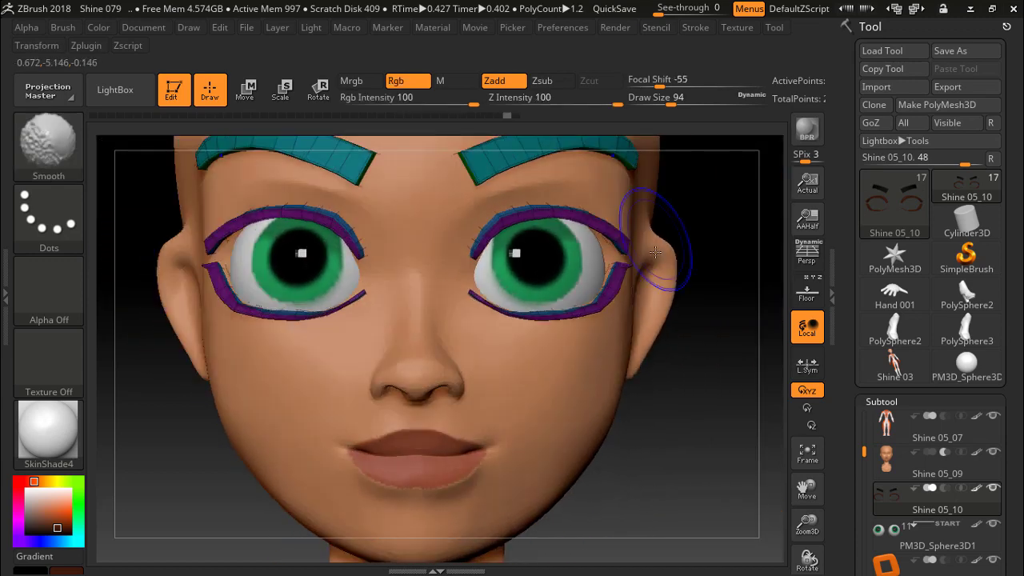
pyautogui.moveTo(688, 222); pyautogui.dragTo(725, 221)
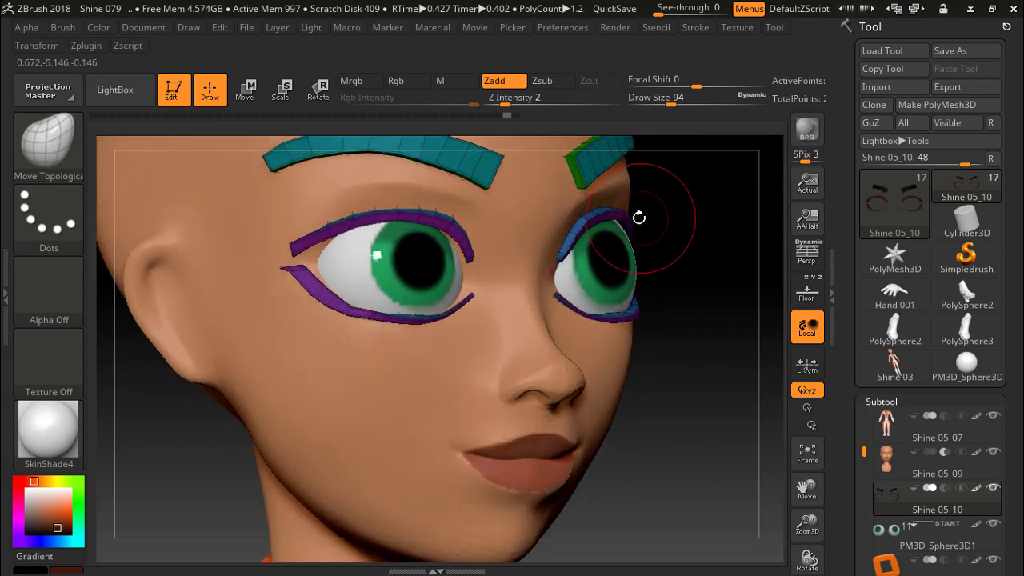
pyautogui.moveTo(683, 255)
pyautogui.mouseDown()
pyautogui.moveTo(690, 221)
pyautogui.moveTo(700, 277)
pyautogui.mouseUp()
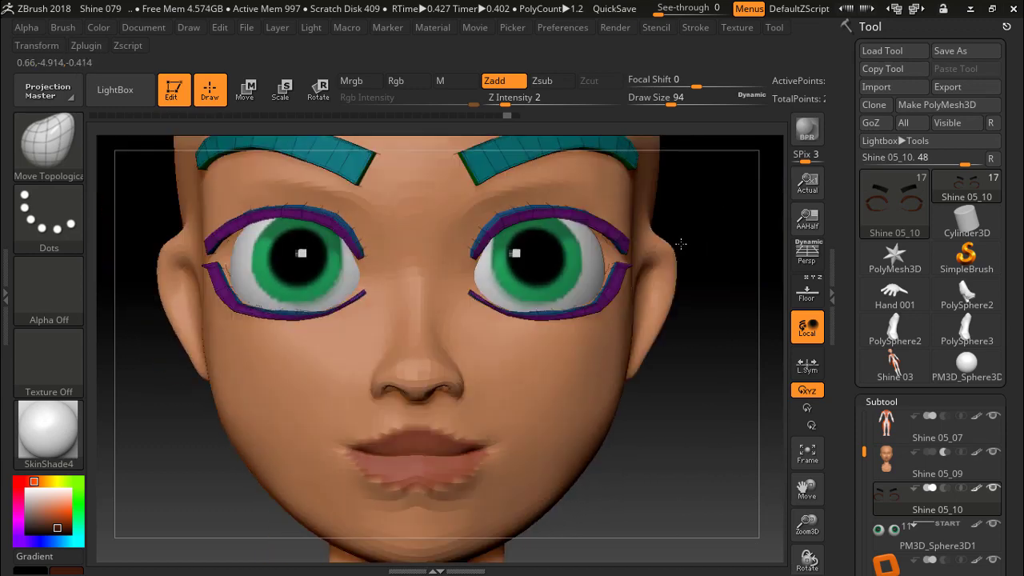
pyautogui.moveTo(702, 312); pyautogui.dragTo(639, 265)
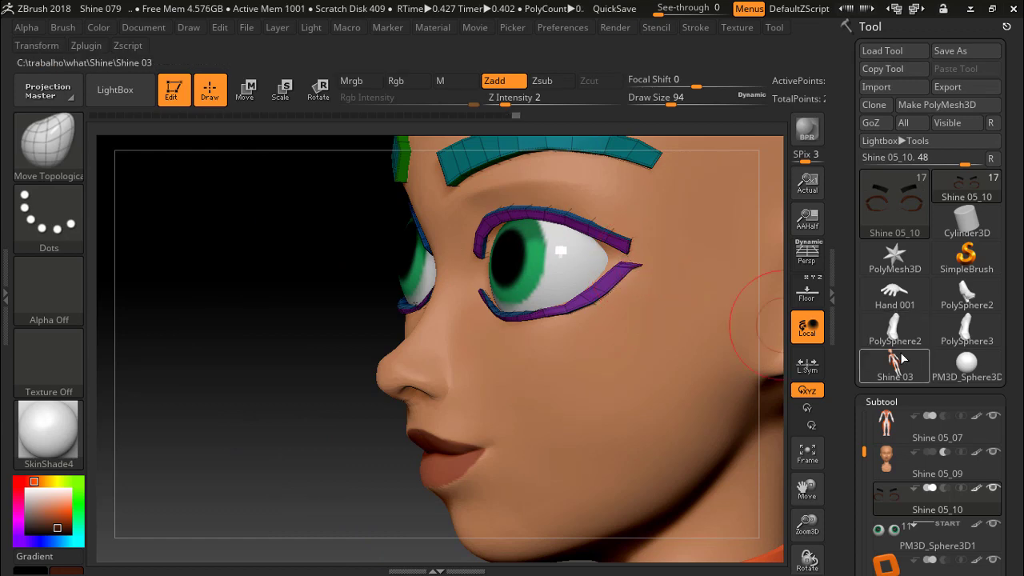
pyautogui.moveTo(268, 285); pyautogui.dragTo(389, 320)
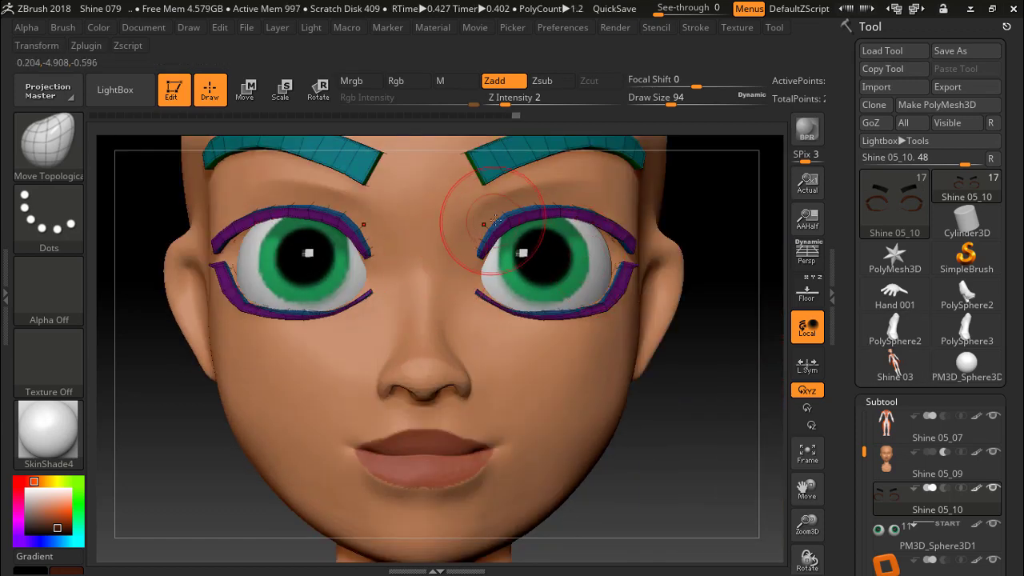
pyautogui.moveTo(480, 210); pyautogui.dragTo(508, 219)
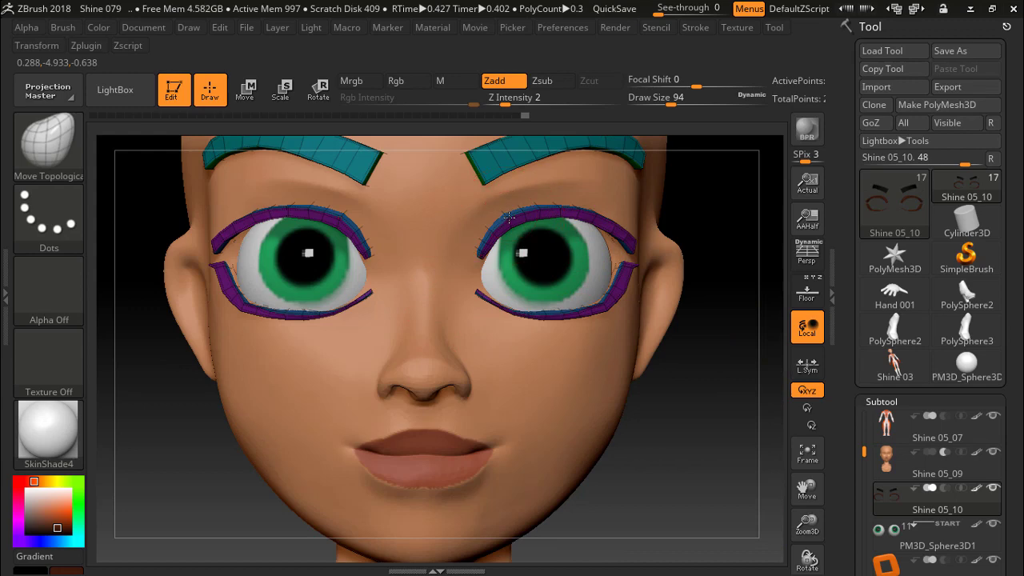
pyautogui.moveTo(686, 216); pyautogui.dragTo(701, 217)
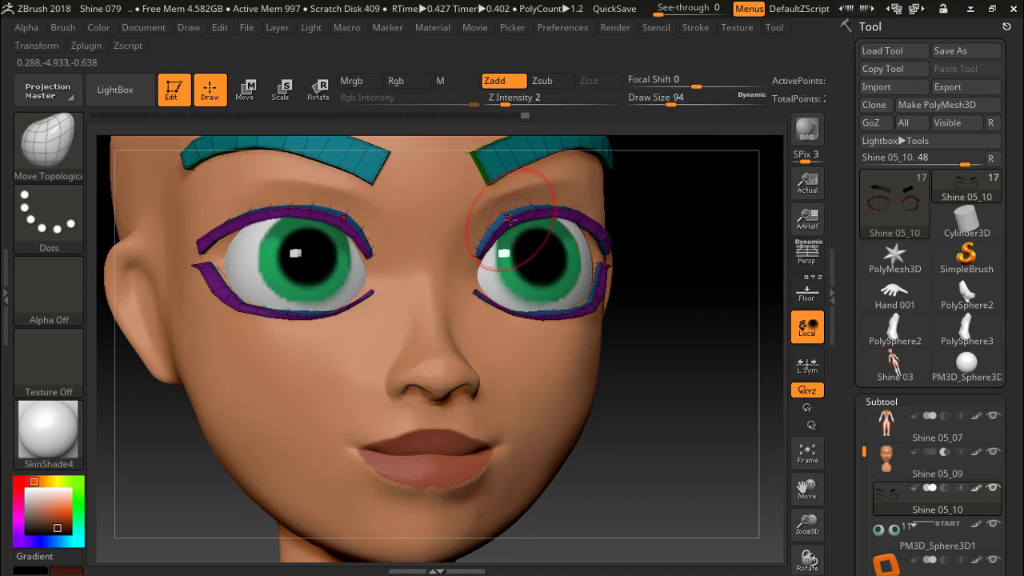
pyautogui.moveTo(656, 222); pyautogui.dragTo(616, 200)
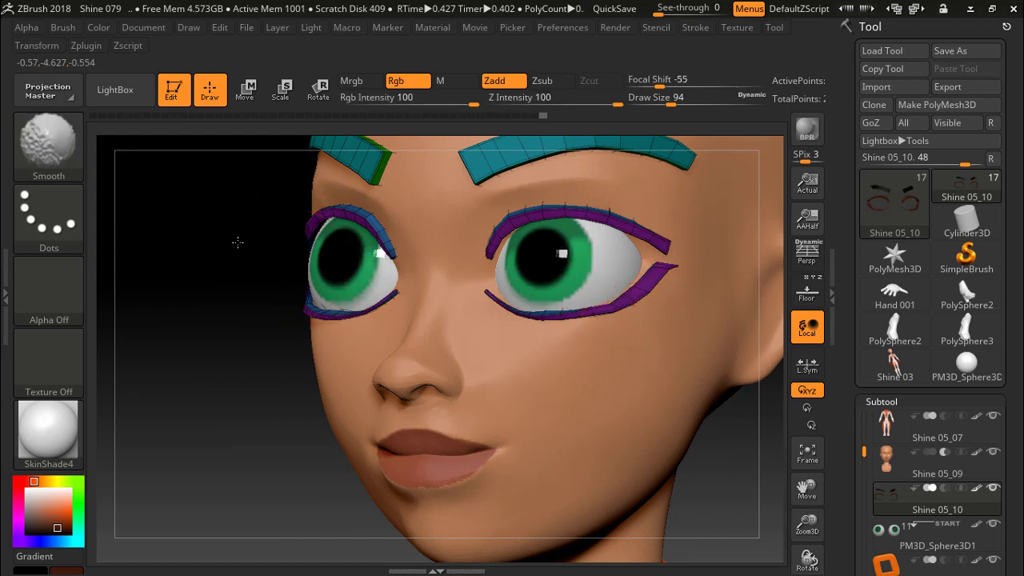
pyautogui.keyDown('shift'); pyautogui.moveTo(217, 222); pyautogui.dragTo(245, 277); pyautogui.keyUp('shift')
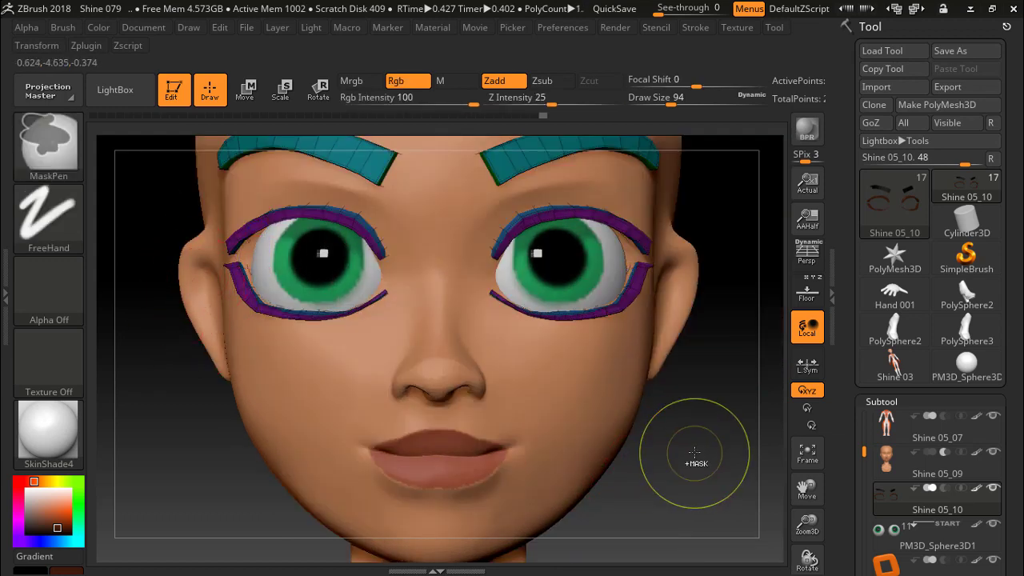
pyautogui.hotkey('shift', 'f')
pyautogui.hotkey('shift', 'f')
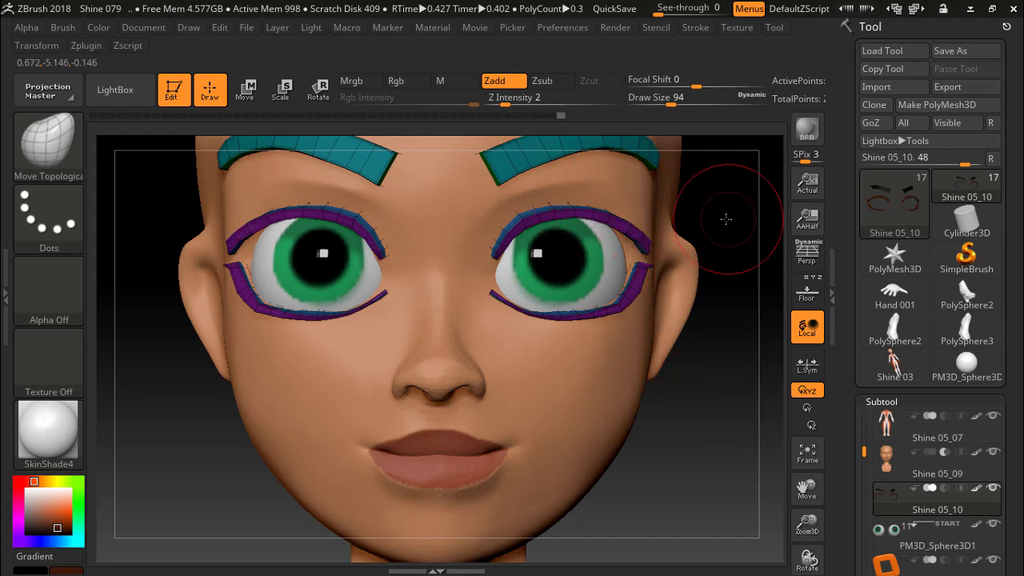
pyautogui.keyDown('shift'); pyautogui.moveTo(722, 216); pyautogui.dragTo(715, 217); pyautogui.keyUp('shift')
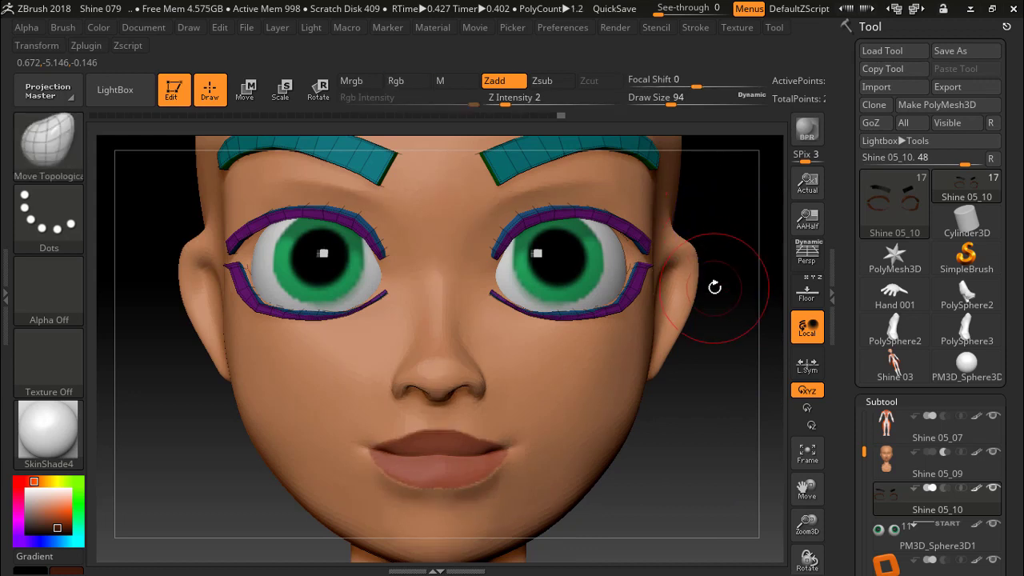